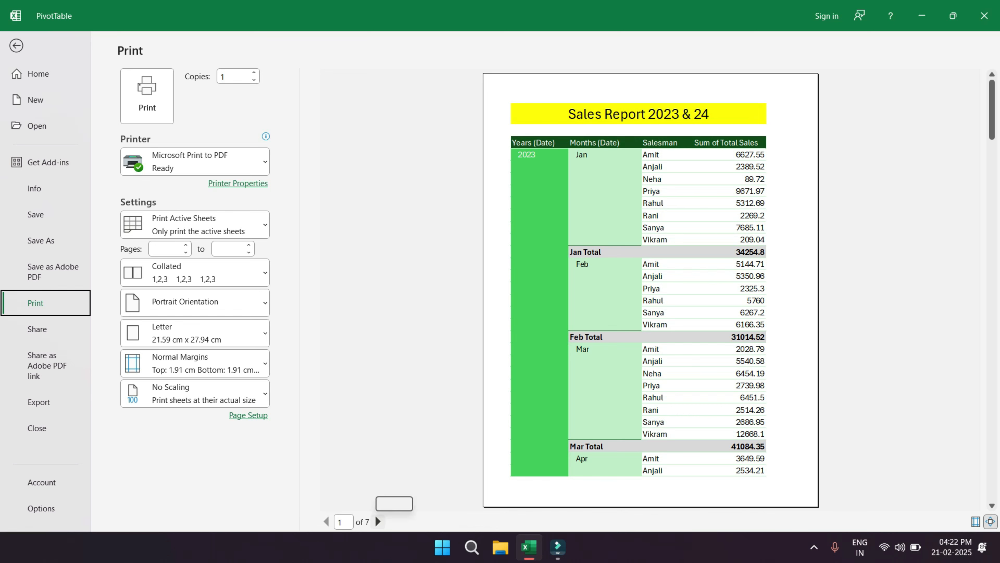
# - Page through the print preview of the sales report to examine the column headings on the following pages, and return to the sheet
pyautogui.click(378, 521)
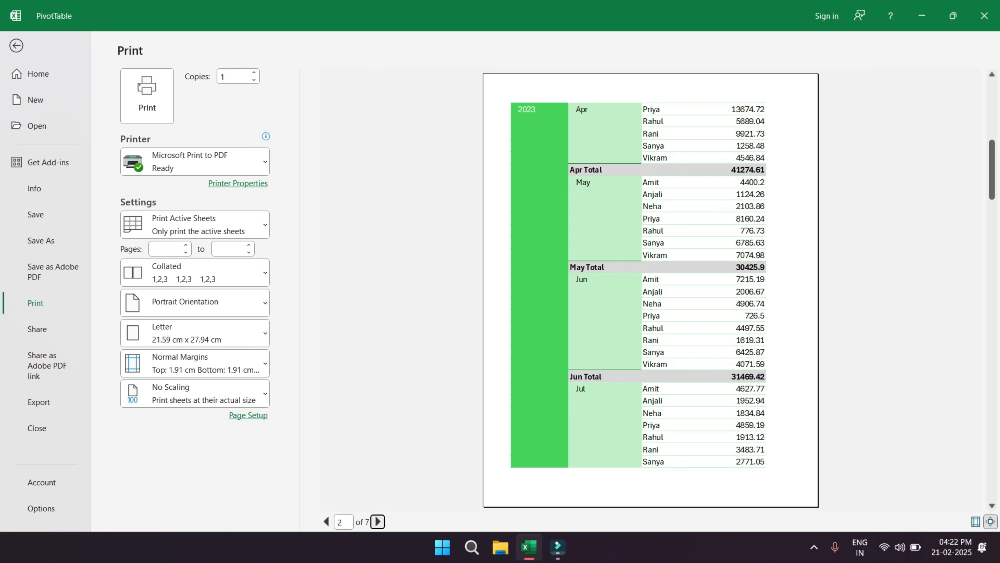
pyautogui.click(378, 521)
pyautogui.click(378, 521)
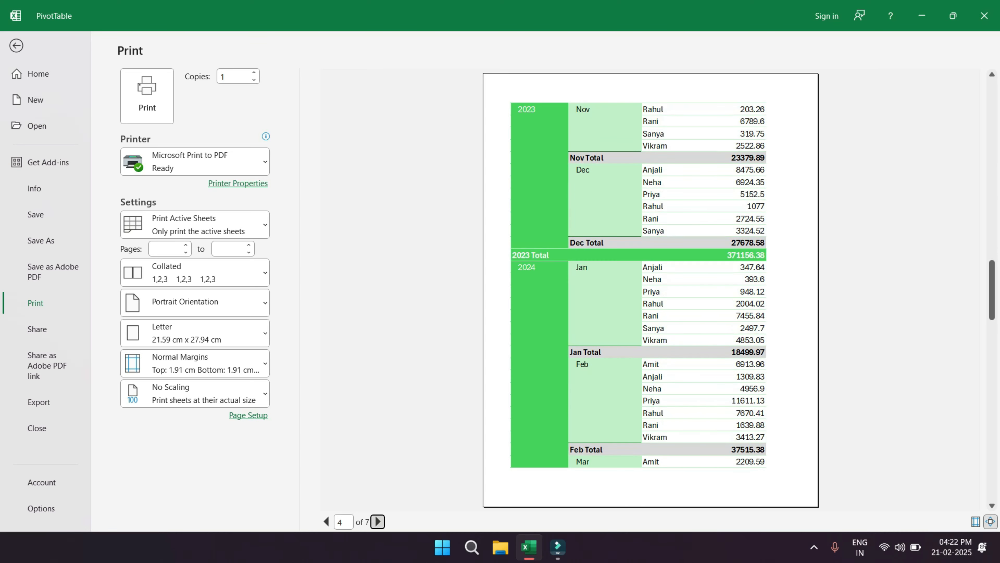
pyautogui.click(378, 521)
pyautogui.click(378, 521)
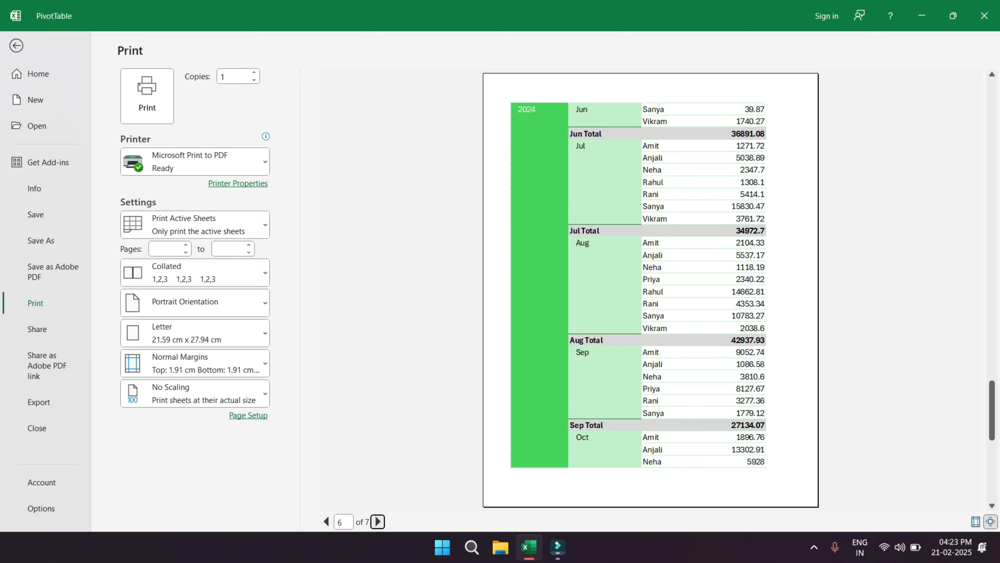
pyautogui.click(16, 46)
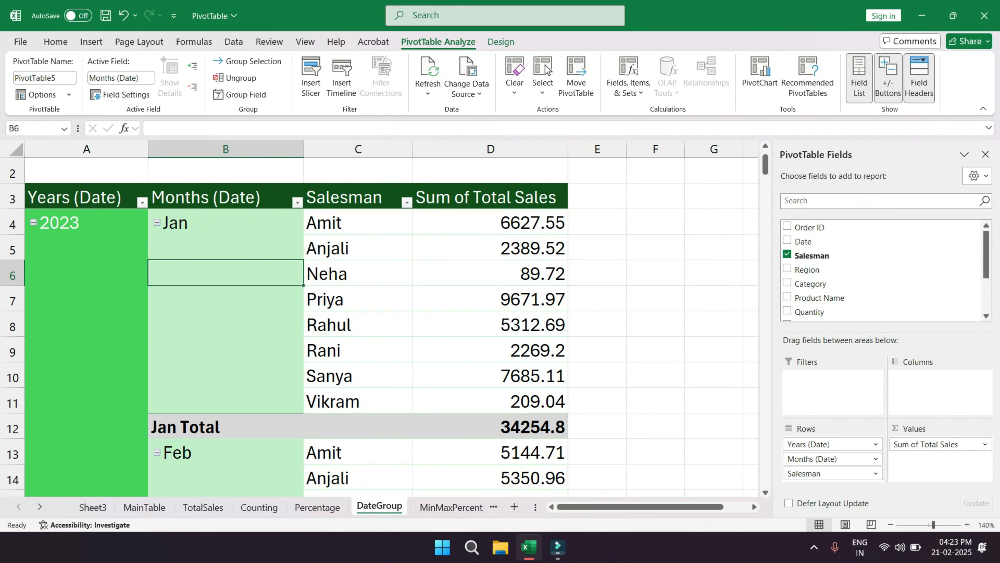
pyautogui.rightClick(199, 212)
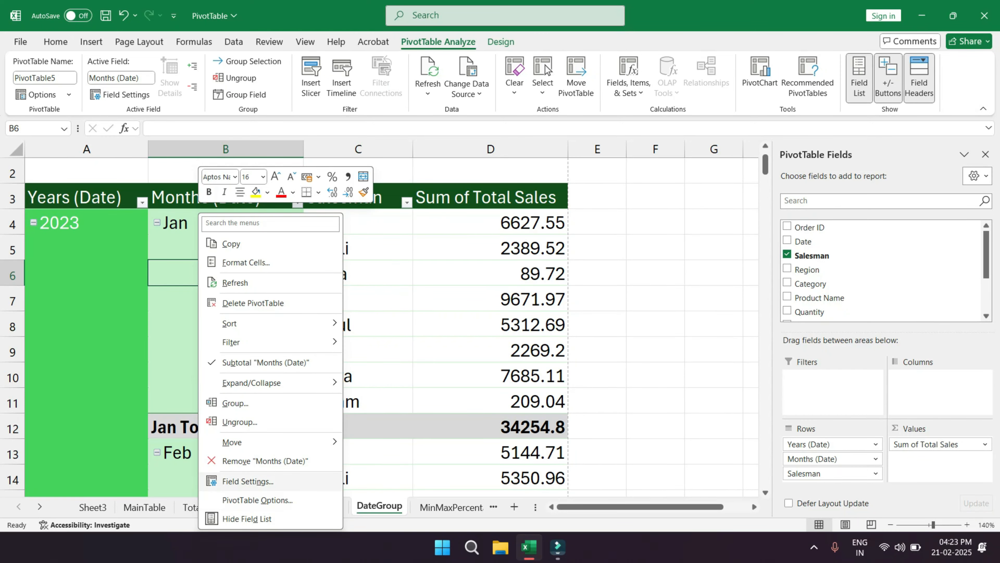
pyautogui.click(257, 500)
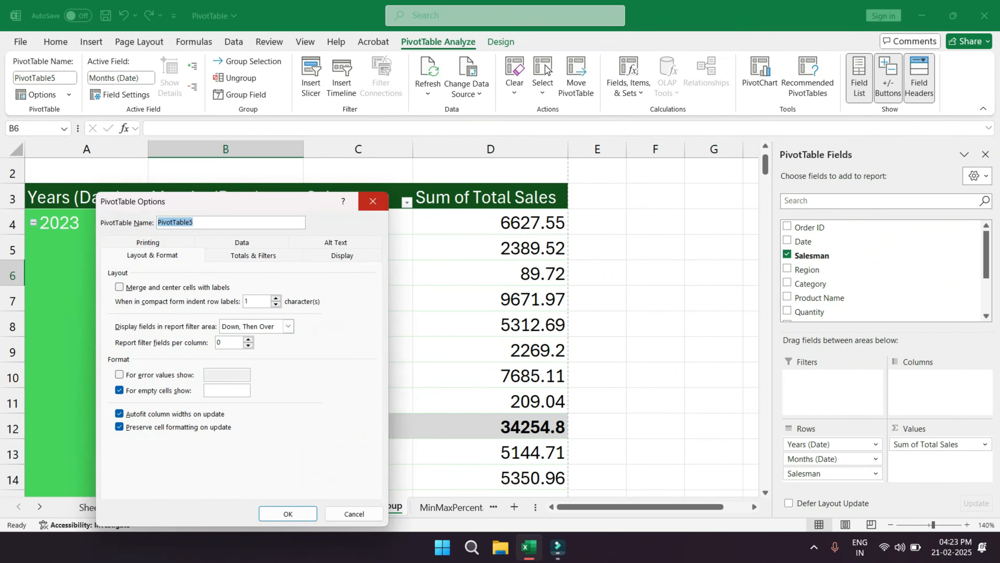
pyautogui.click(374, 201)
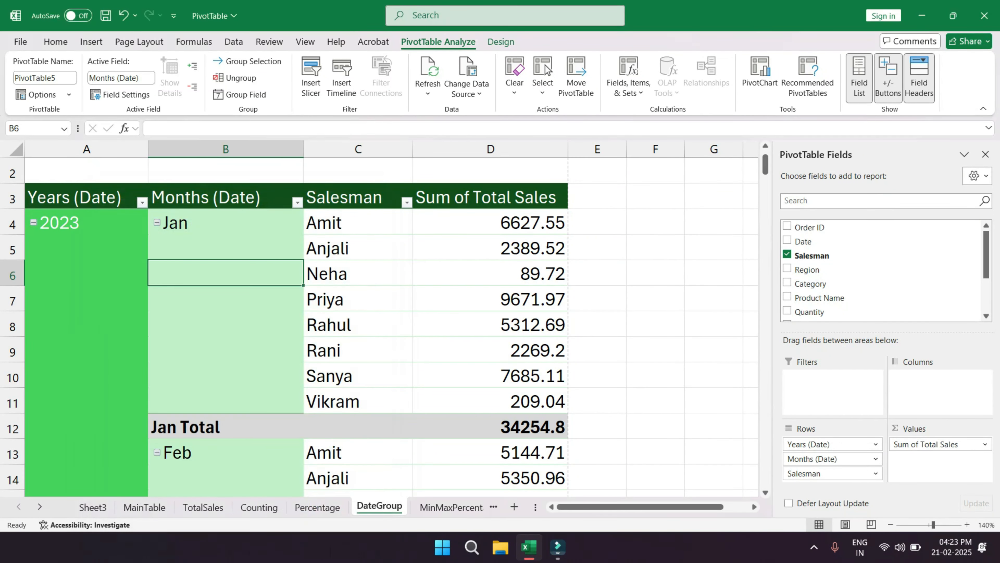
# - Enable Set print titles in the printing options of the sales PivotTable
pyautogui.click(189, 247)
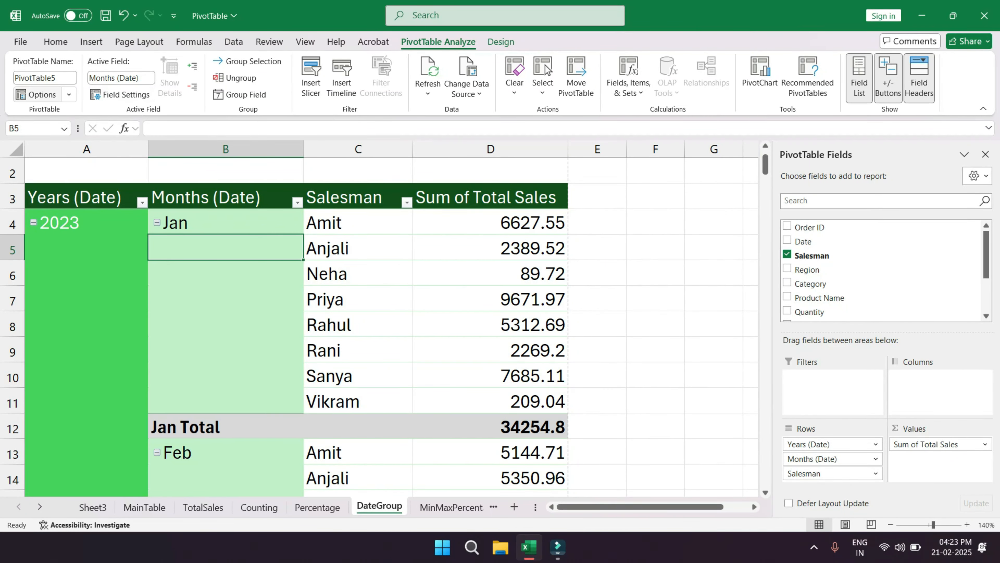
pyautogui.click(69, 94)
pyautogui.click(43, 110)
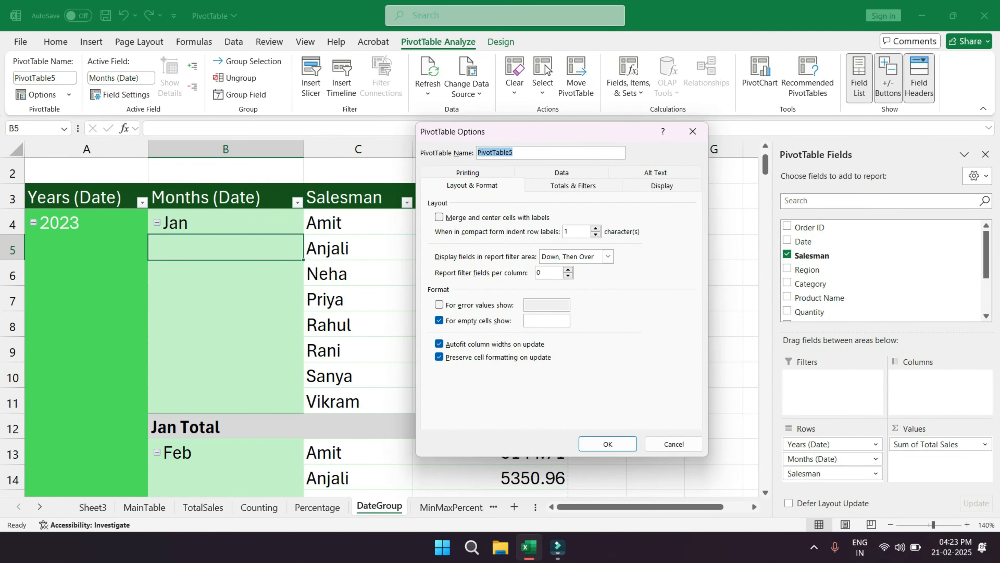
pyautogui.click(468, 172)
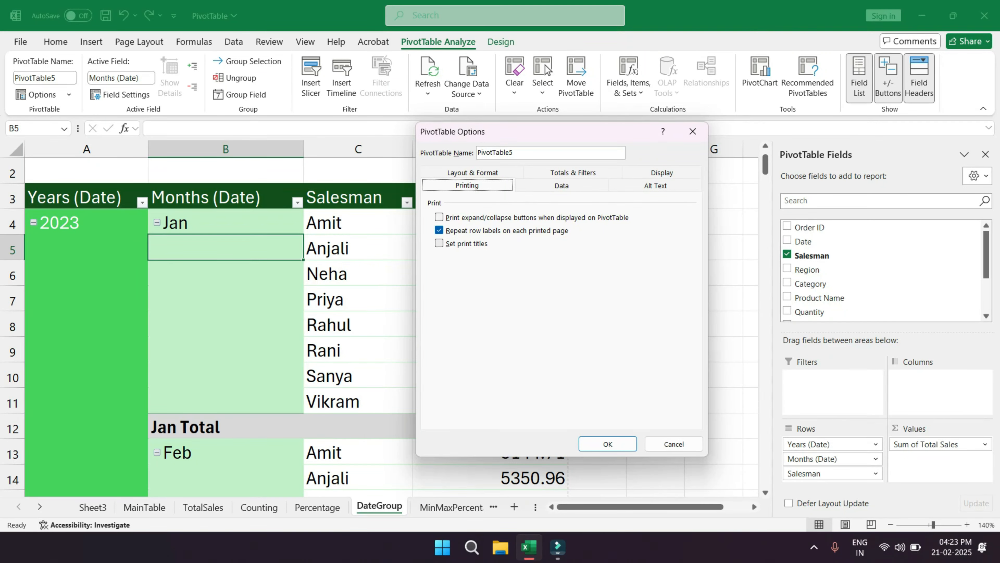
pyautogui.click(439, 243)
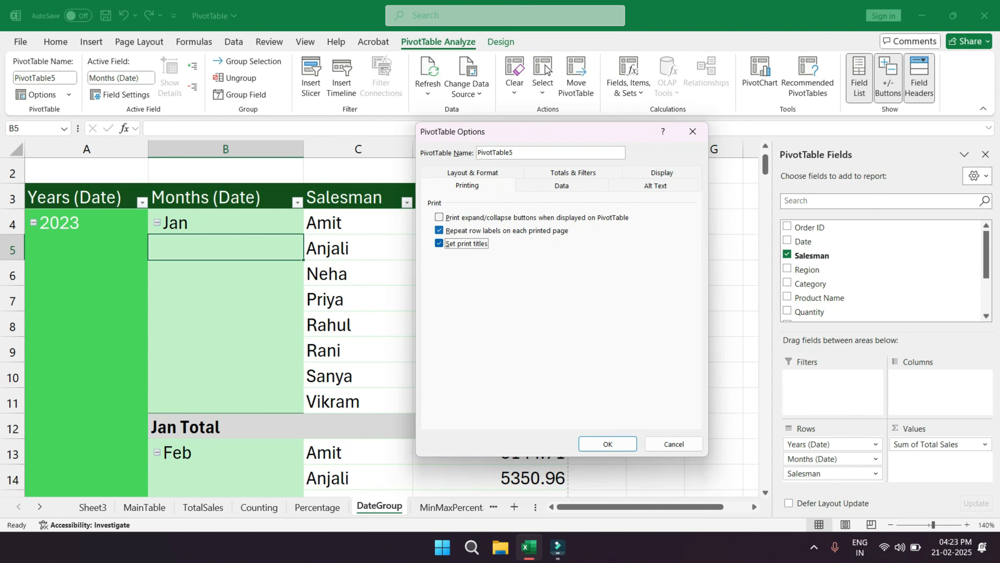
pyautogui.click(607, 444)
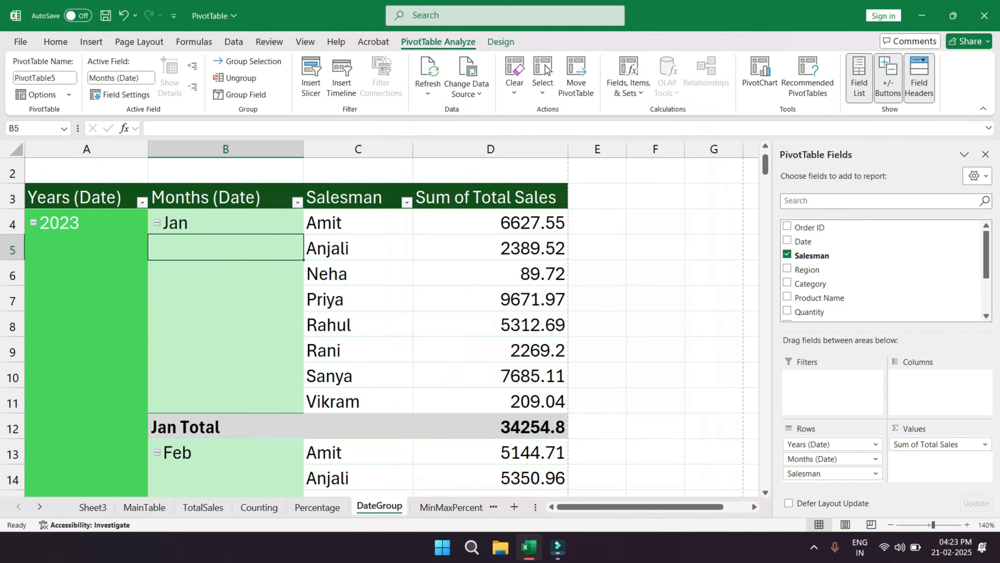
# - Preview the printout of the DateGroup sheet and page through it in both directions to check the column headings on each page
pyautogui.click(396, 302)
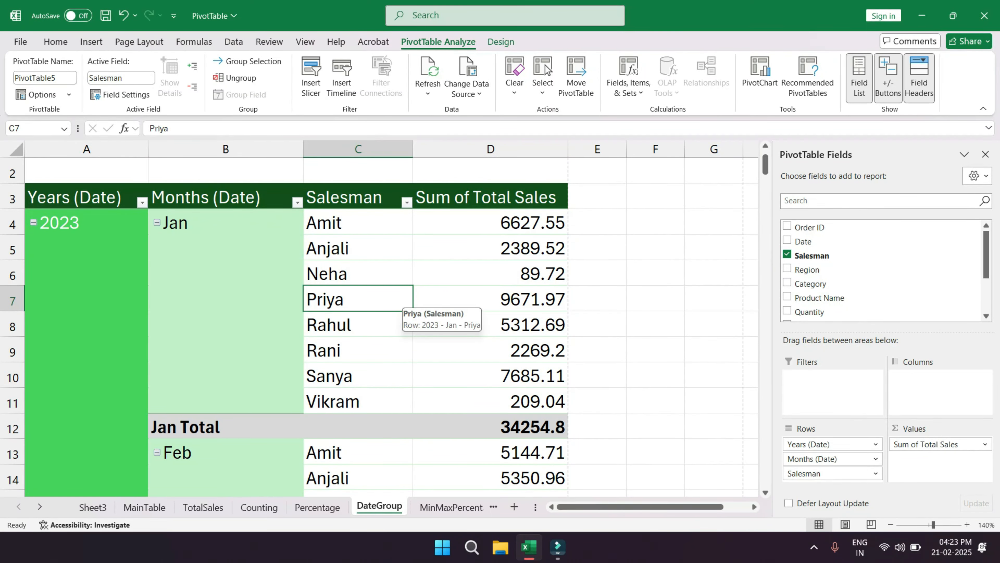
pyautogui.hotkey('ctrl', 'p')
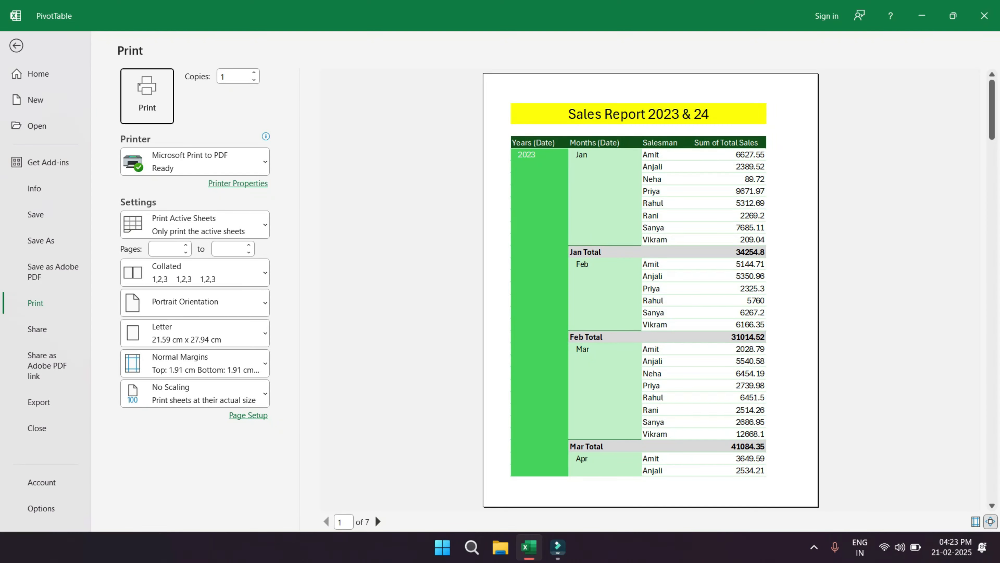
pyautogui.click(378, 521)
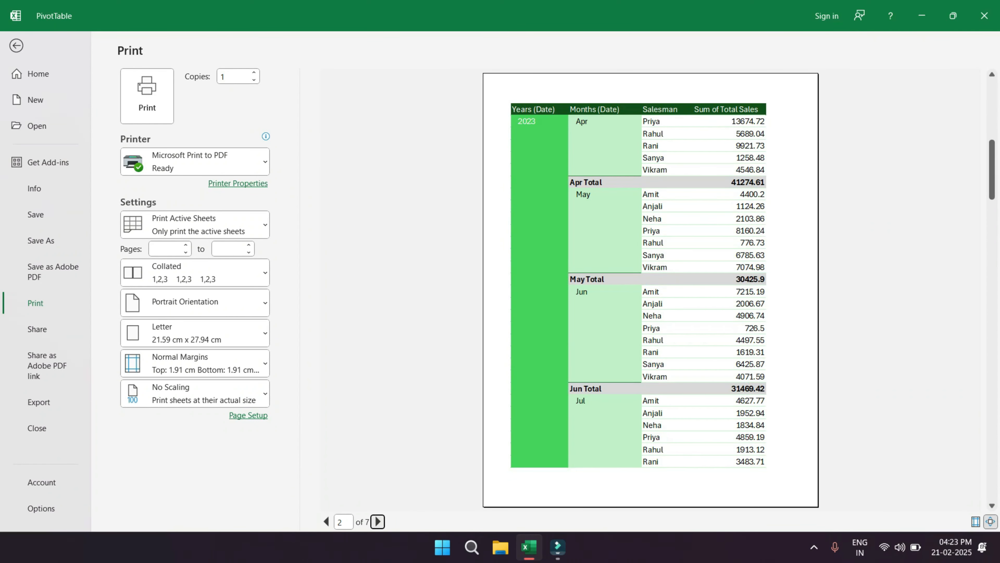
pyautogui.click(377, 521)
pyautogui.click(377, 521)
pyautogui.click(377, 522)
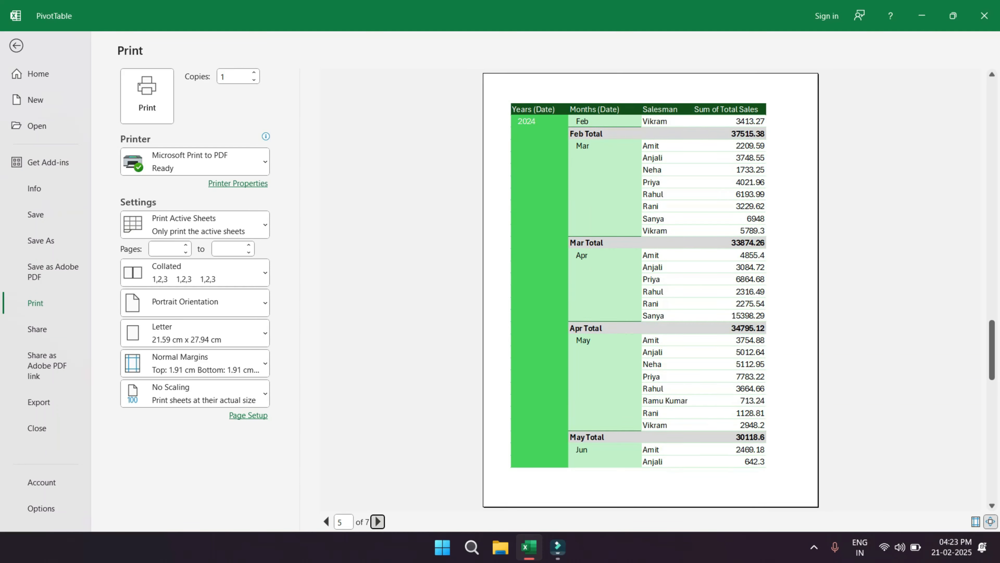
pyautogui.click(377, 521)
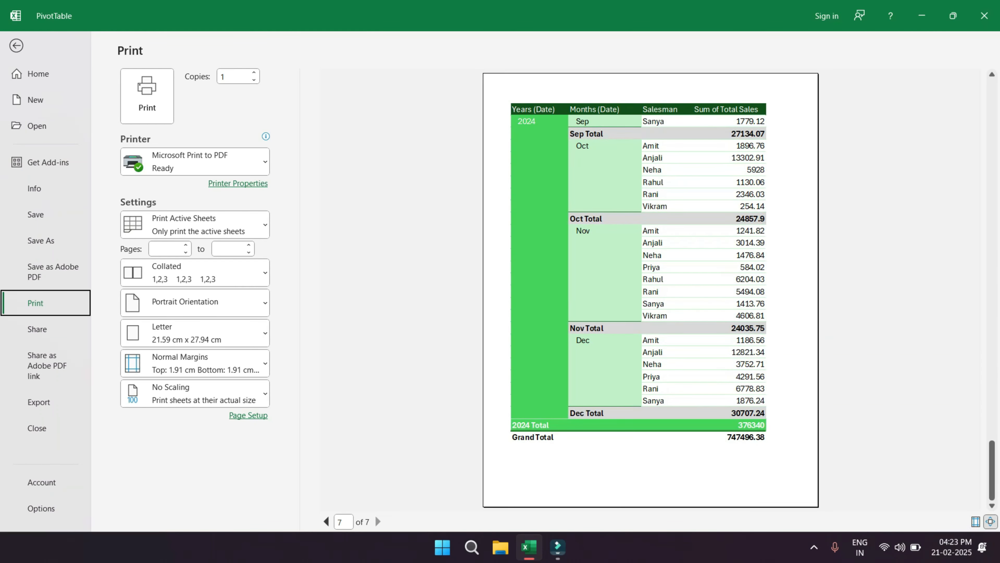
pyautogui.click(326, 521)
pyautogui.click(326, 522)
pyautogui.click(326, 521)
pyautogui.click(326, 522)
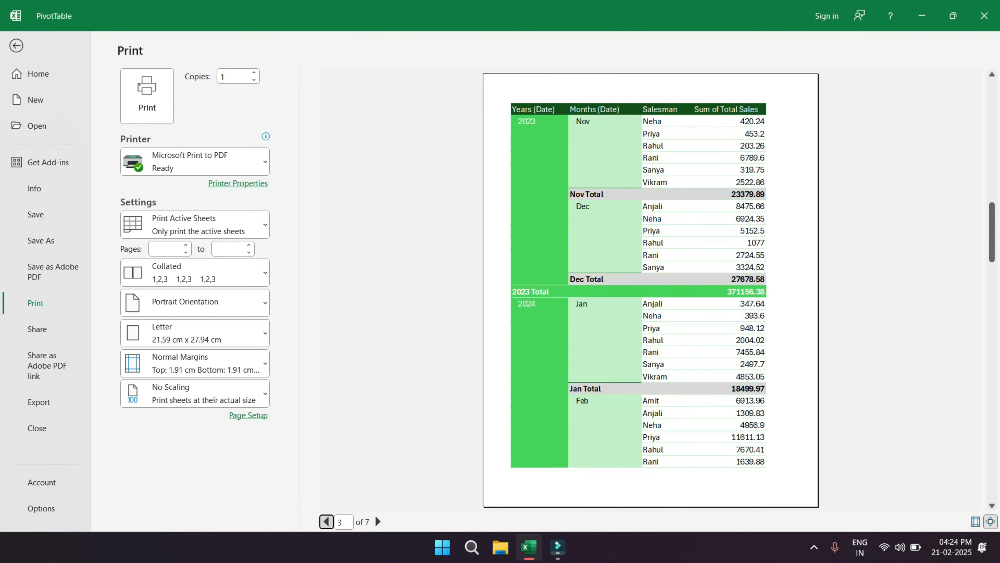
pyautogui.click(326, 522)
pyautogui.click(326, 521)
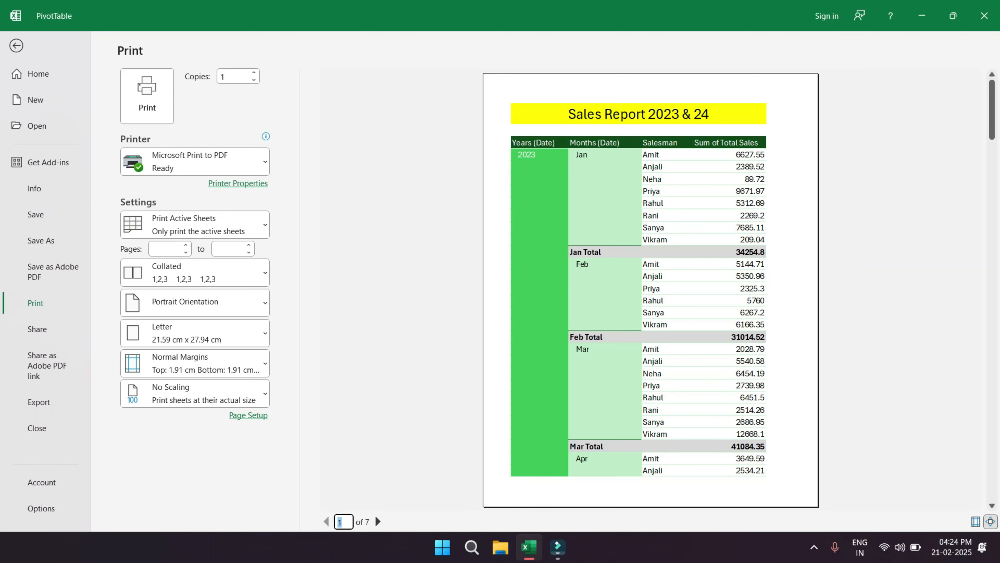
pyautogui.click(377, 521)
pyautogui.click(378, 521)
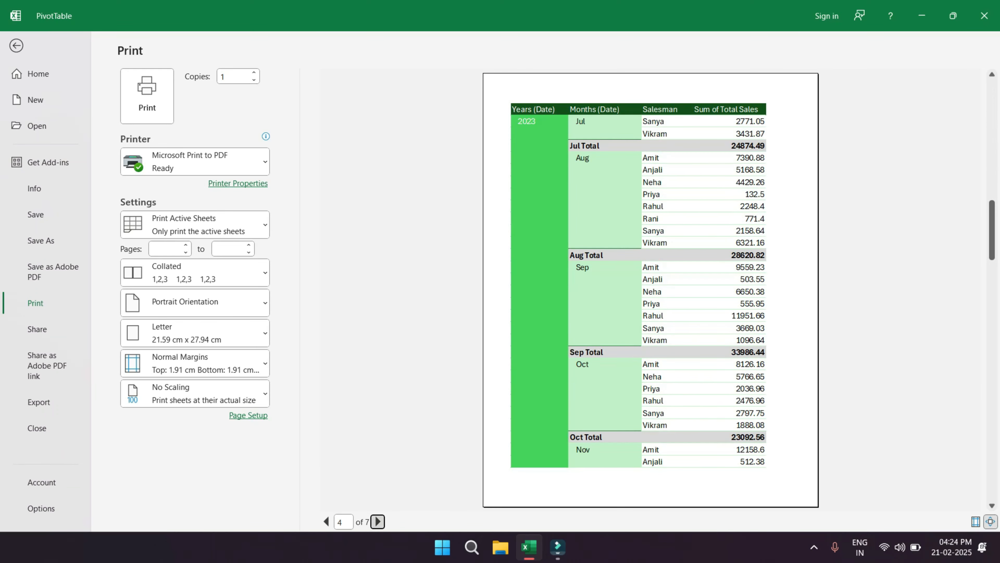
pyautogui.click(377, 521)
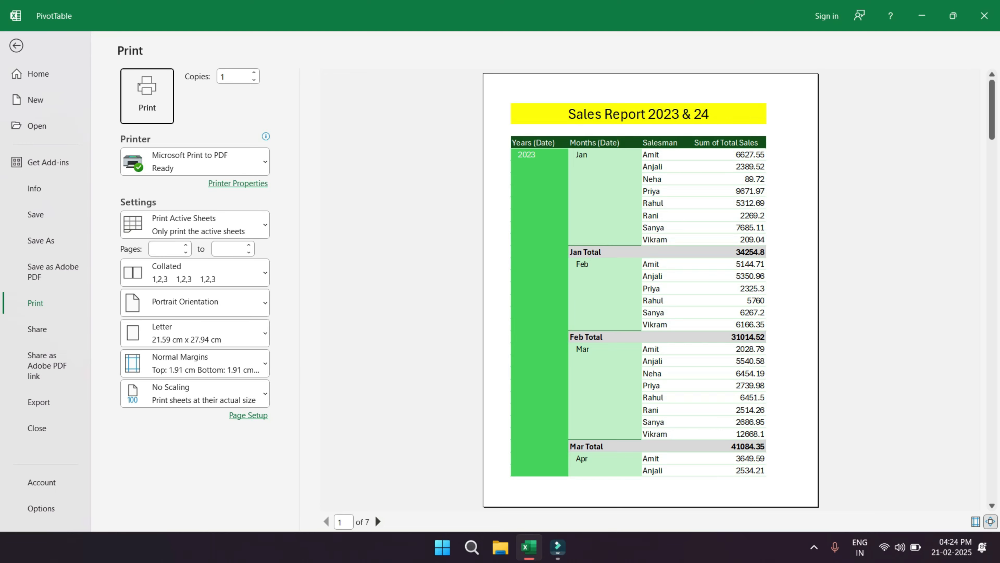
pyautogui.press('Escape')
# - Collapse the January 2023 group in the PivotTable and expand it again, twice
pyautogui.click(225, 272)
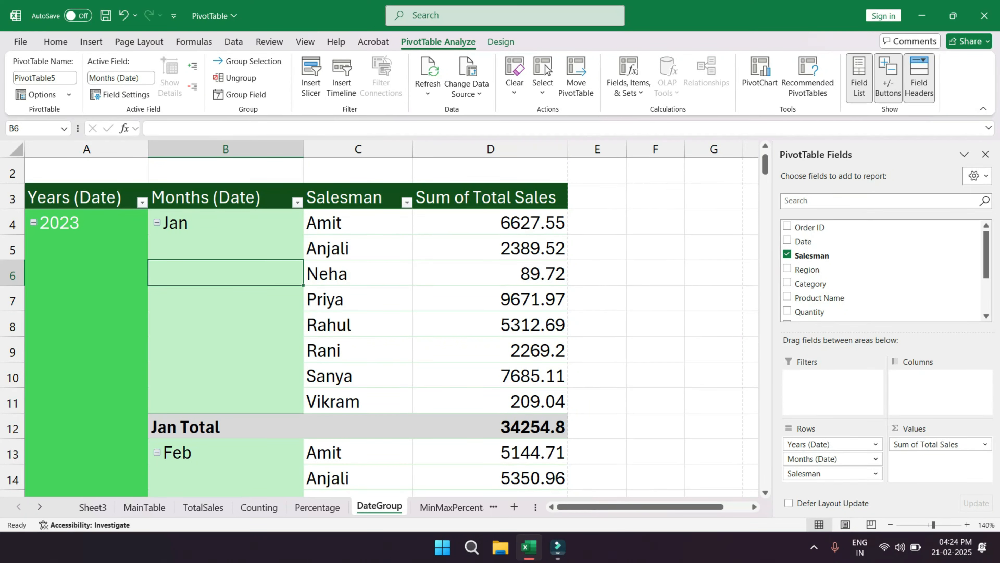
pyautogui.click(226, 247)
pyautogui.click(157, 222)
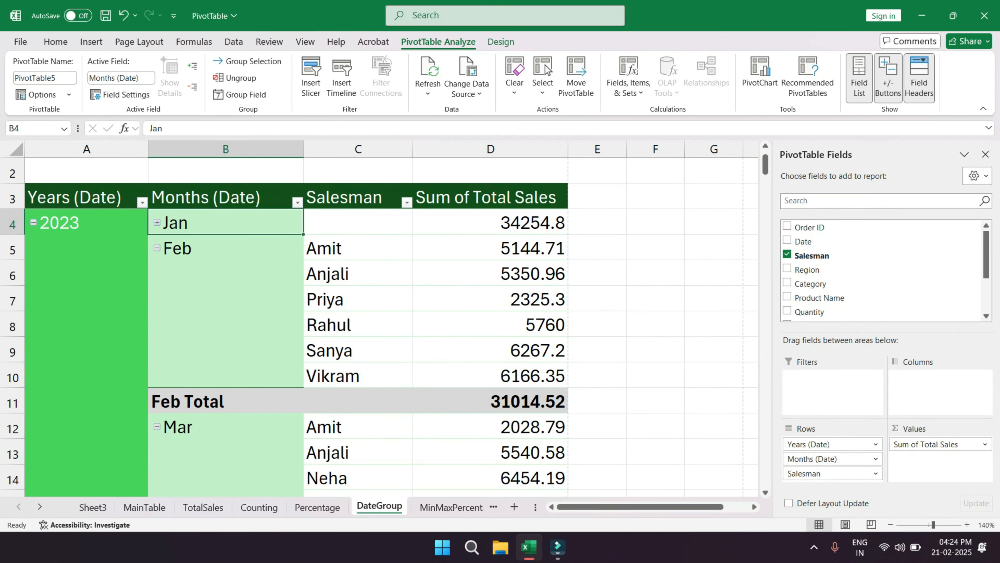
pyautogui.click(157, 223)
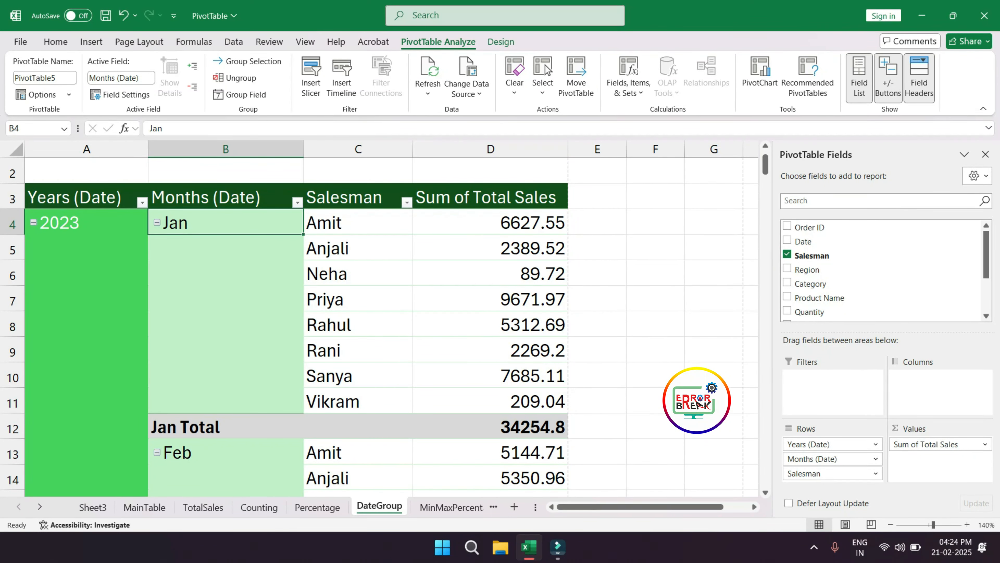
pyautogui.click(156, 222)
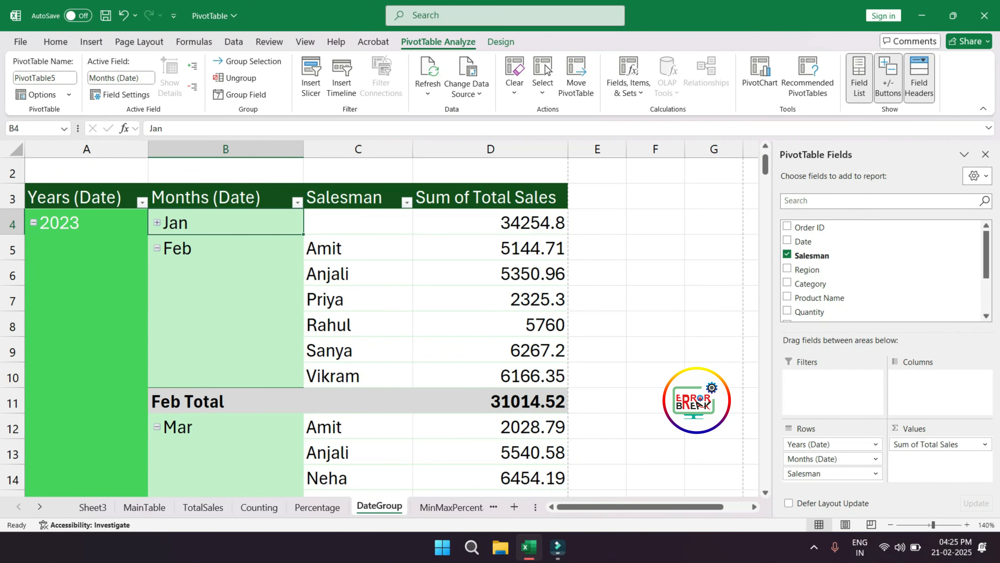
pyautogui.click(157, 222)
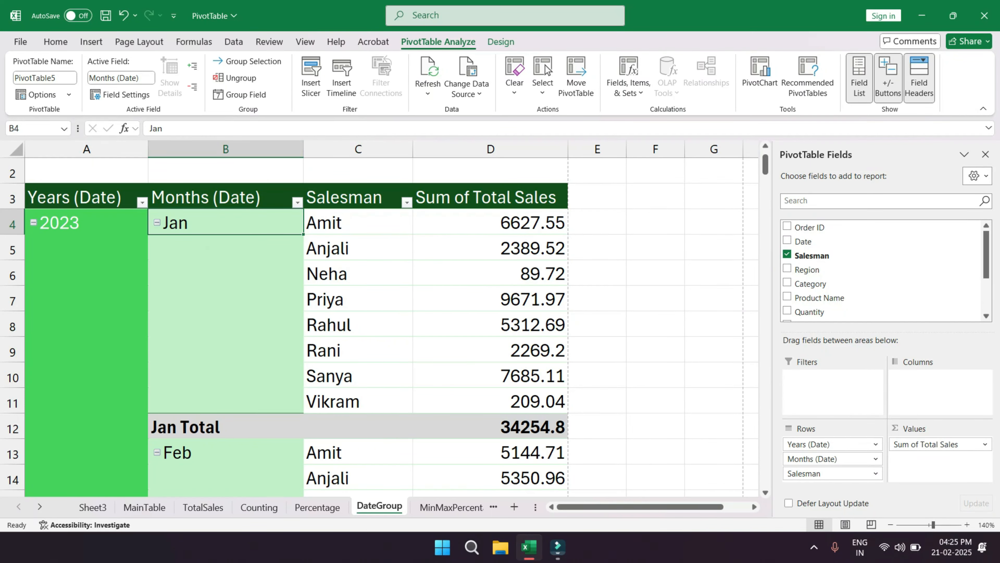
# - Select January's salesman cells, check the first page of the print preview for expand/collapse buttons, and return to the sheet
pyautogui.moveTo(358, 223); pyautogui.dragTo(358, 401)
pyautogui.hotkey('ctrl', 'p')
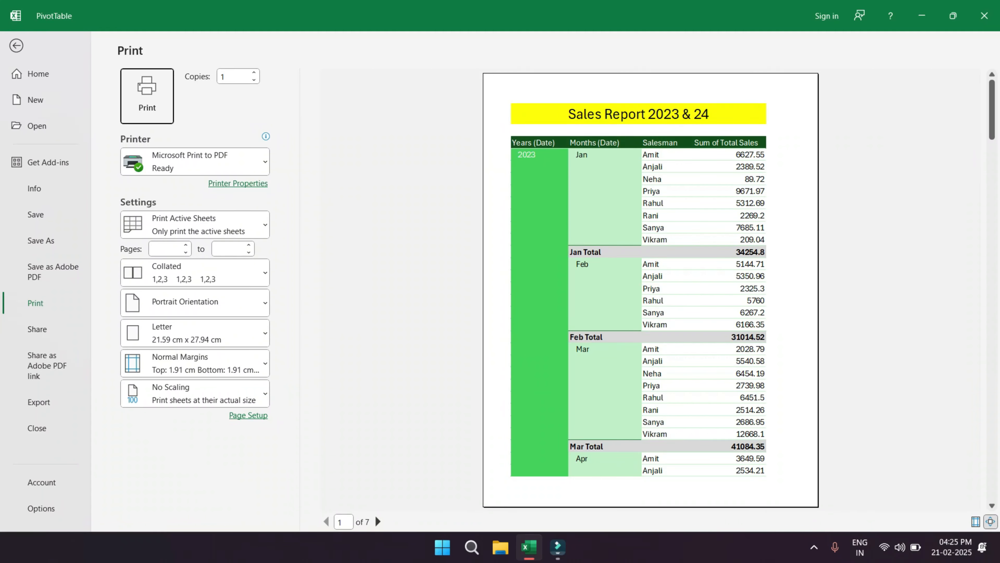
pyautogui.press('Escape')
pyautogui.click(225, 272)
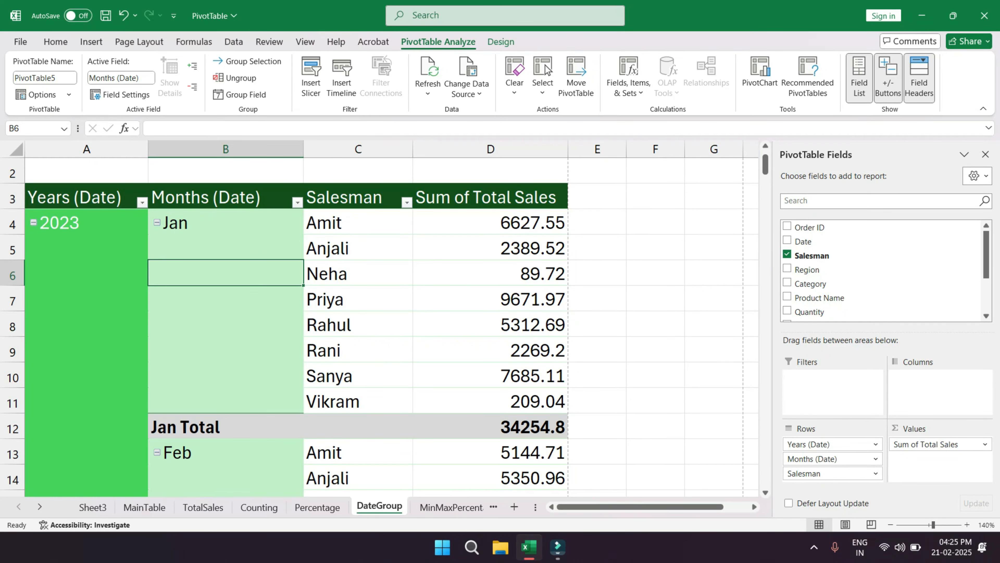
# - Collapse the entire Months (Date) field of the PivotTable
pyautogui.click(204, 245)
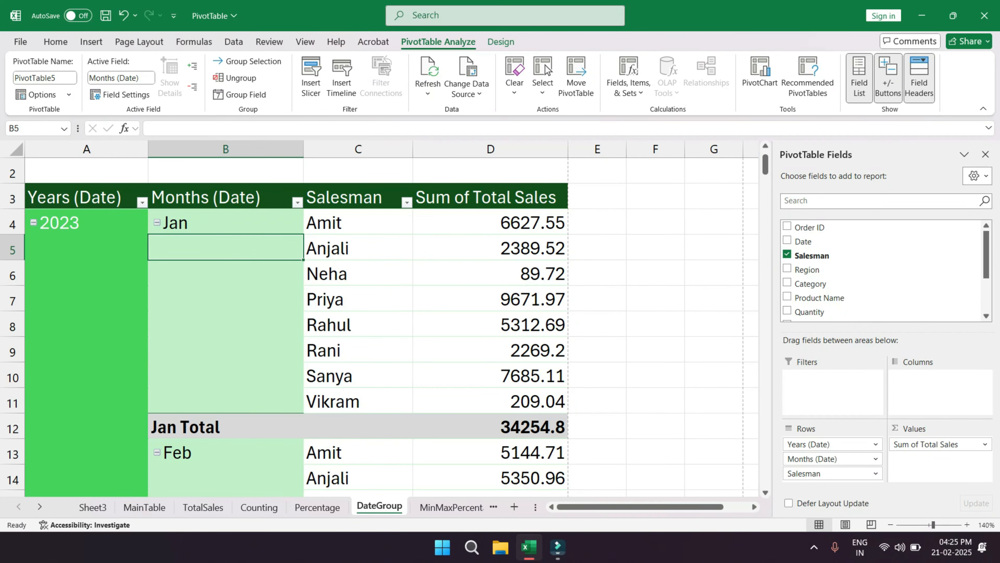
pyautogui.scroll(-20, 296, 323)
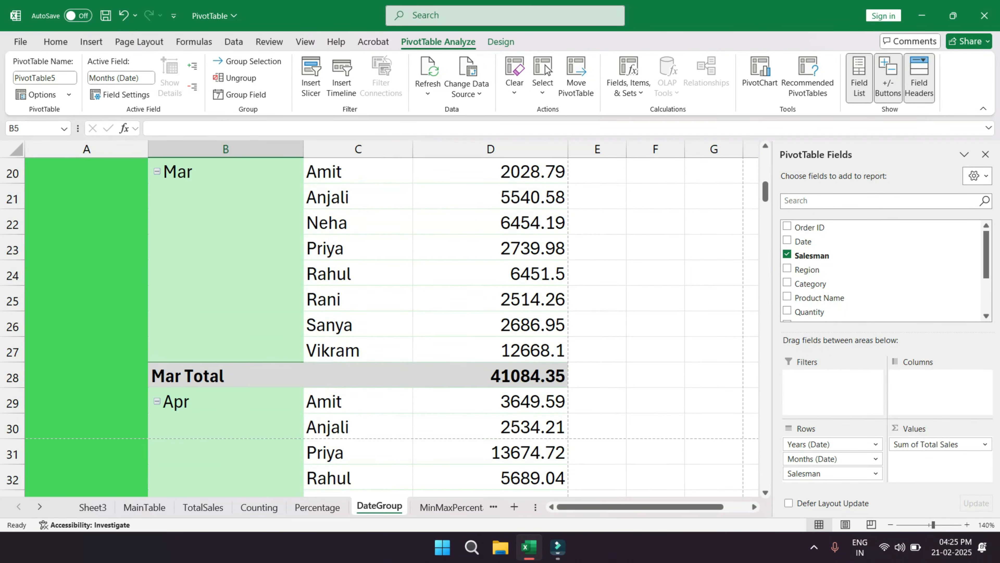
pyautogui.scroll(-16, 295, 323)
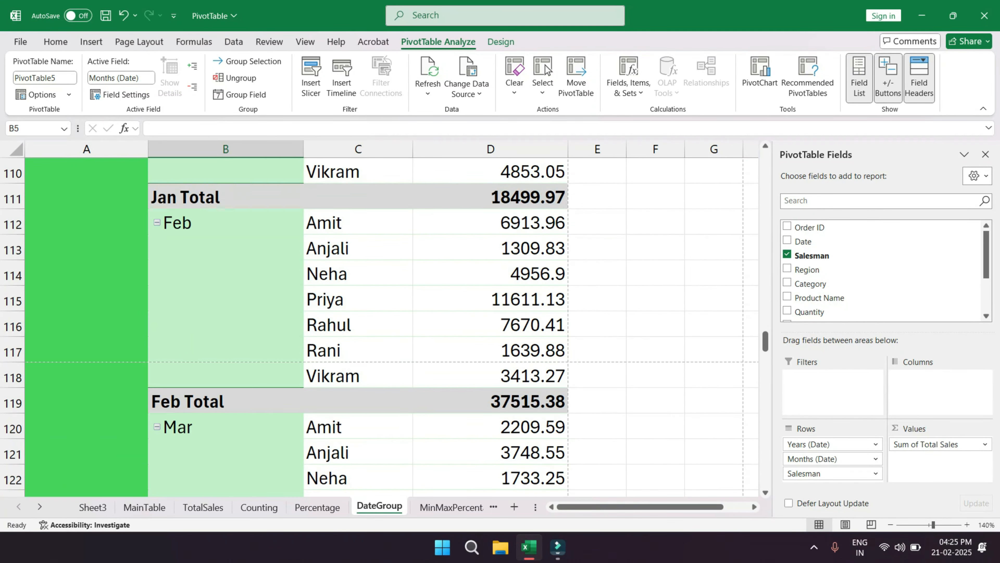
pyautogui.scroll(18, 295, 323)
pyautogui.scroll(18, 295, 323)
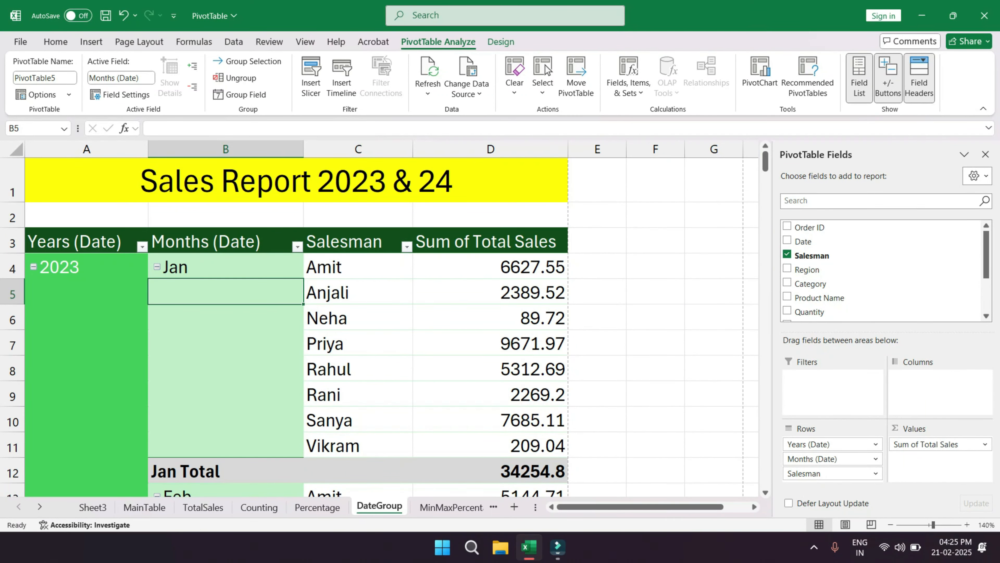
pyautogui.rightClick(193, 317)
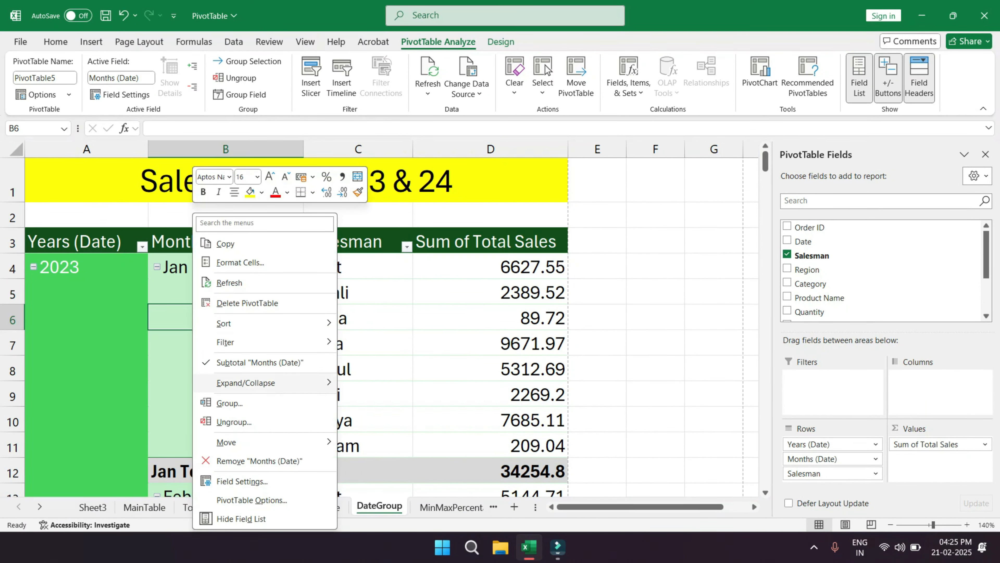
pyautogui.moveTo(272, 382)
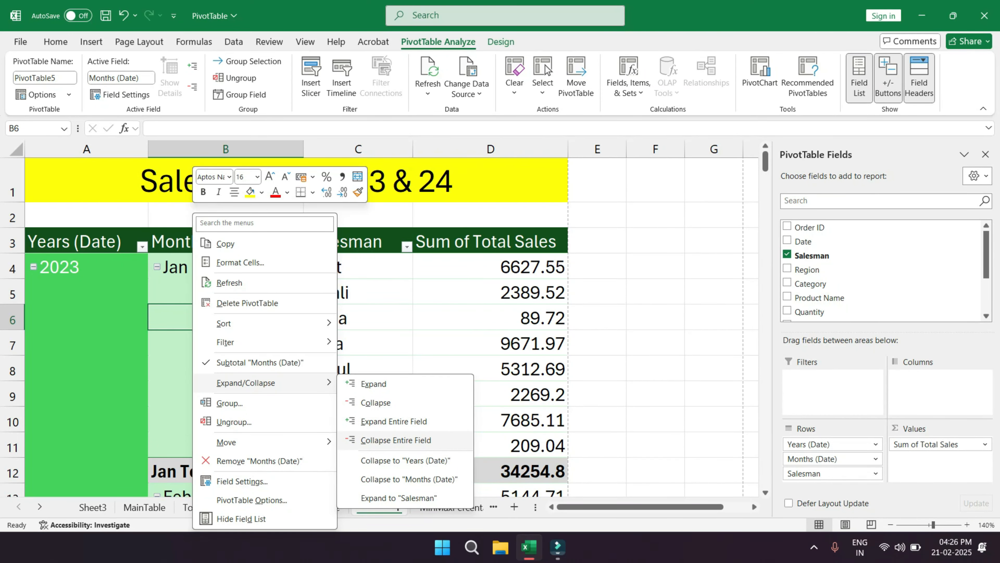
pyautogui.click(395, 440)
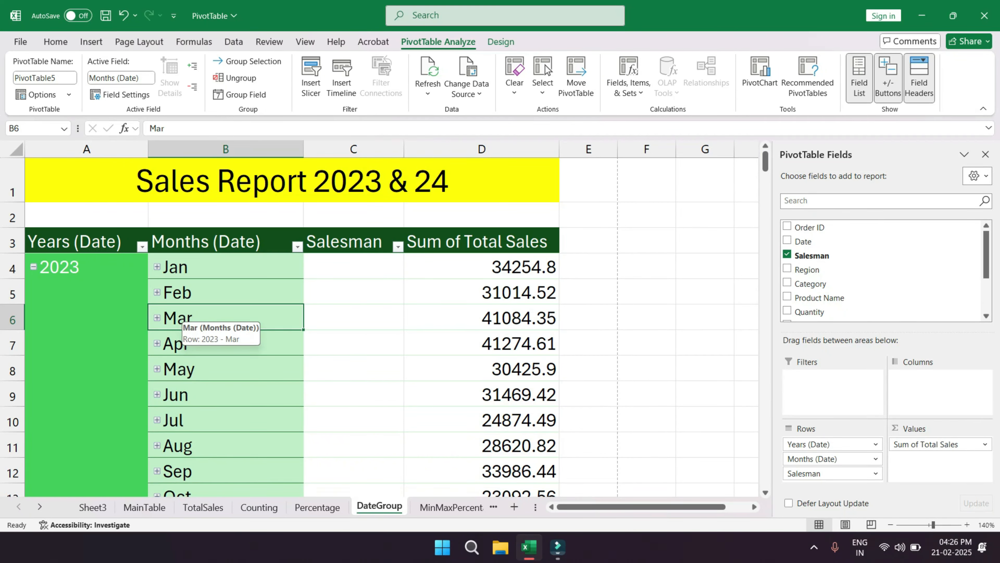
# - Look through the collapsed PivotTable down to the grand total, check its print preview, and return to the sheet
pyautogui.scroll(-9, 179, 321)
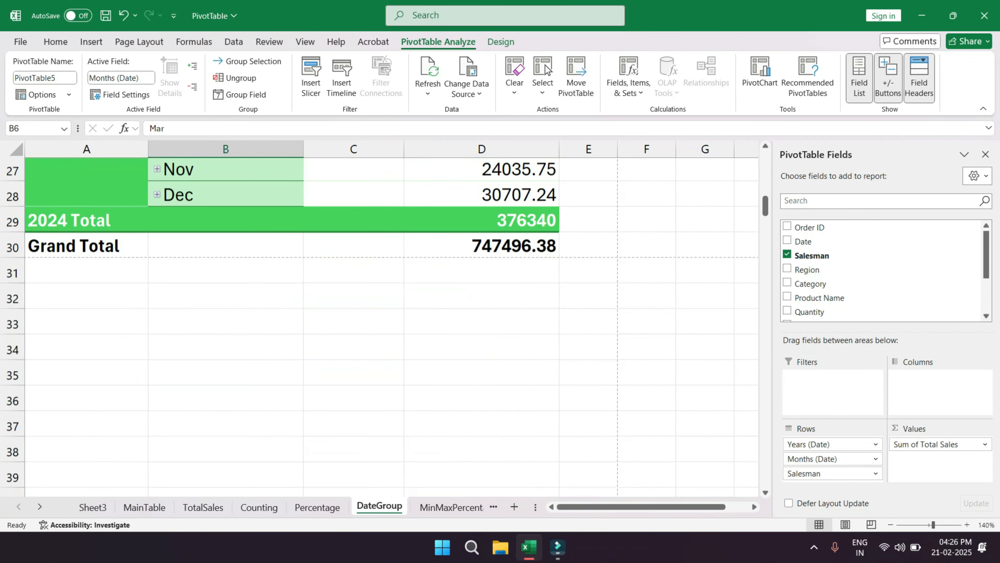
pyautogui.scroll(8, 378, 326)
pyautogui.hotkey('ctrl', 'p')
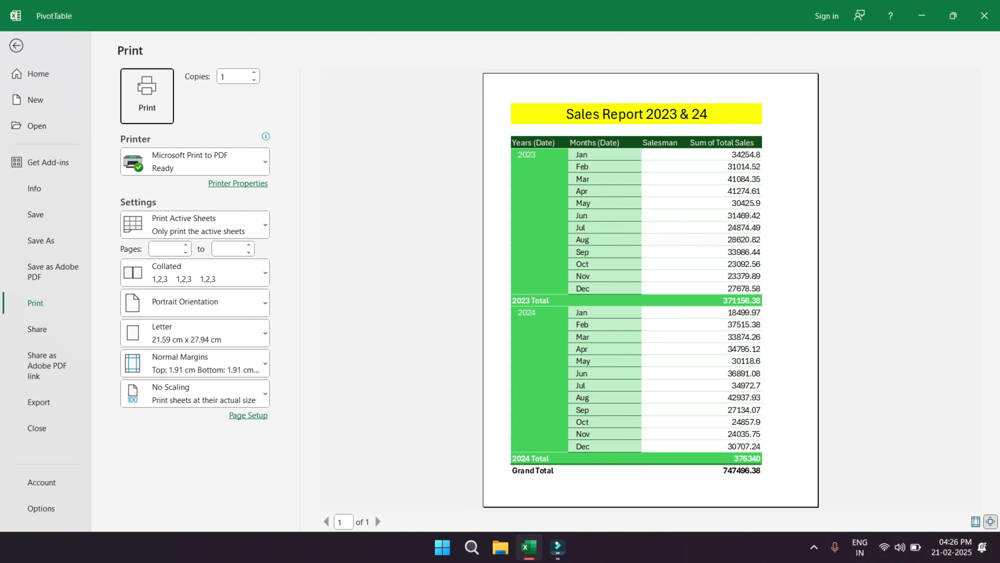
pyautogui.press('Escape')
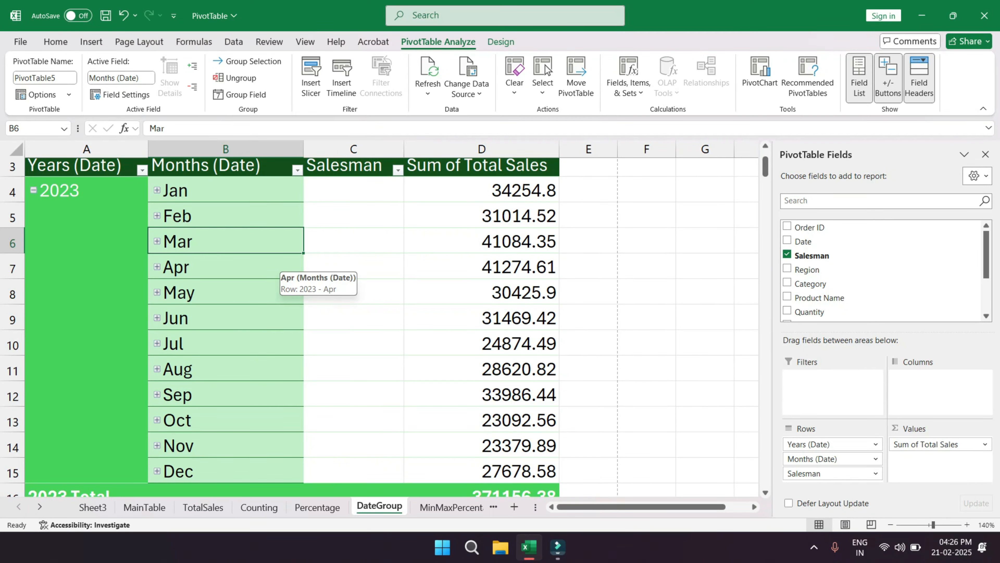
pyautogui.click(225, 317)
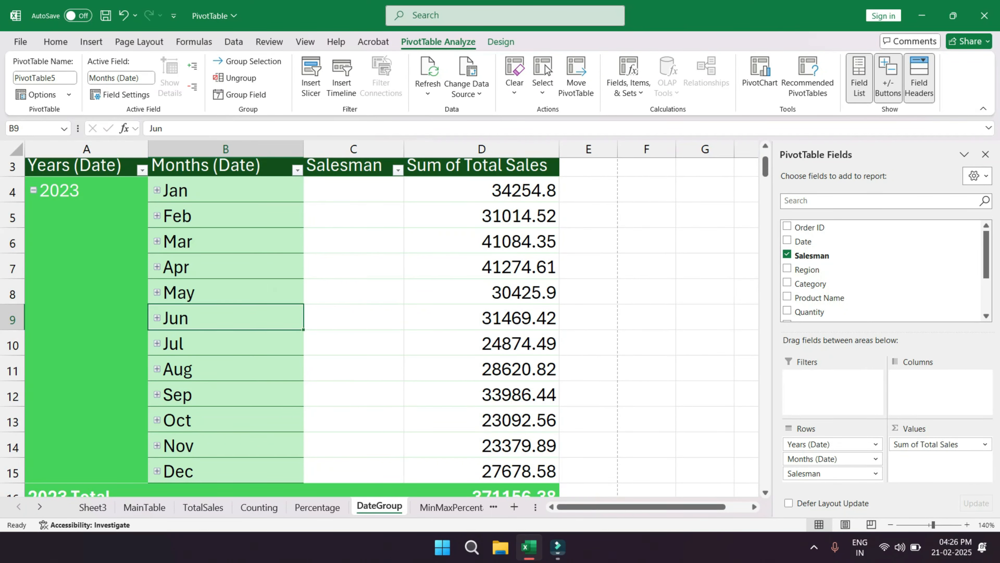
# - Expand the entire Months (Date) field, check the expanded report in the print preview, and return to the sheet
pyautogui.rightClick(200, 213)
pyautogui.moveTo(252, 382)
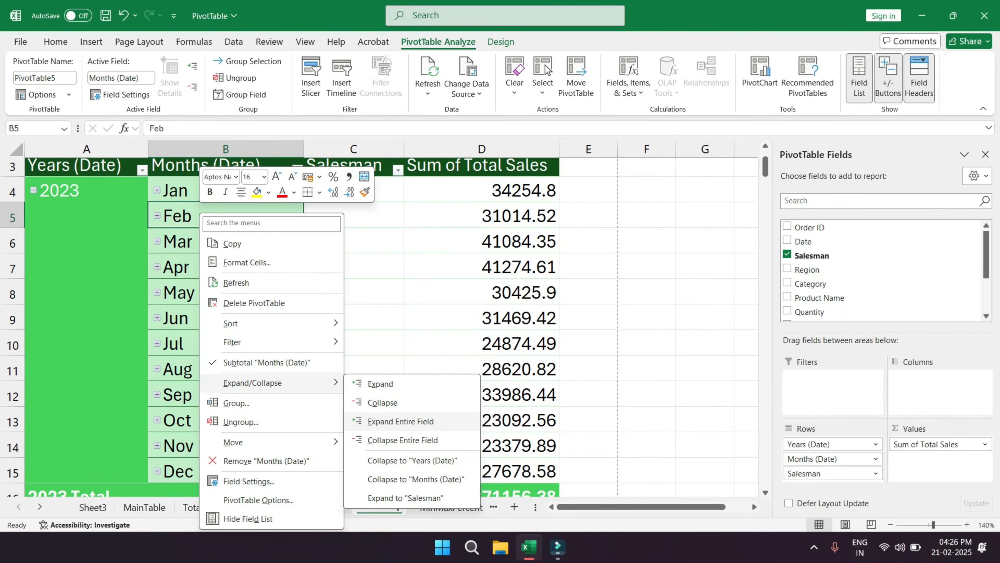
pyautogui.click(401, 420)
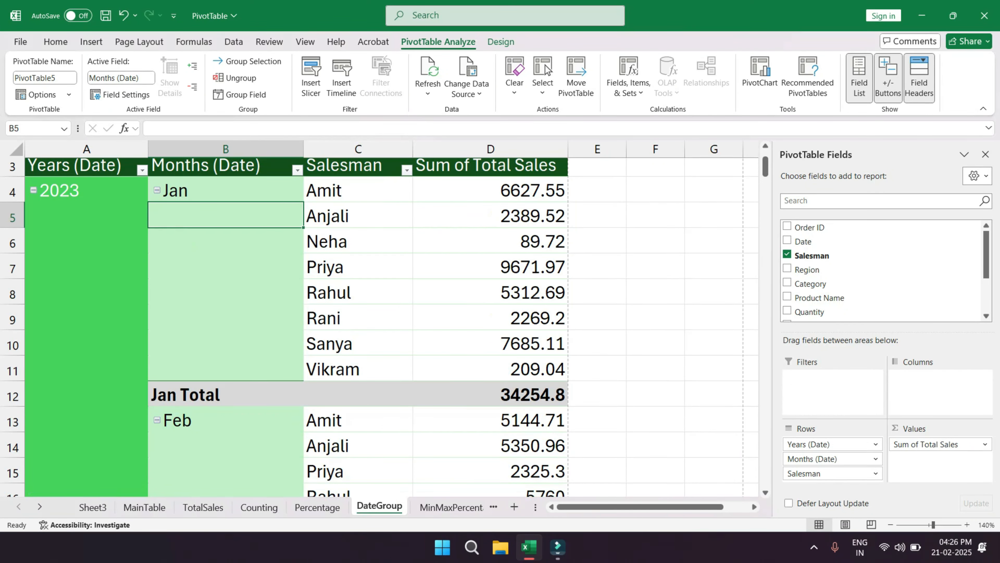
pyautogui.hotkey('ctrl', 'p')
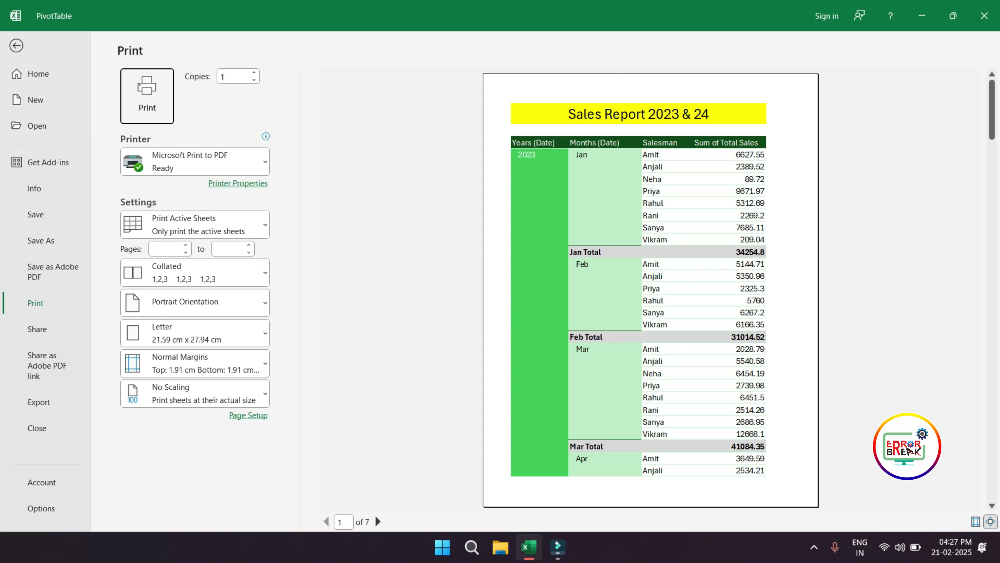
pyautogui.press('Escape')
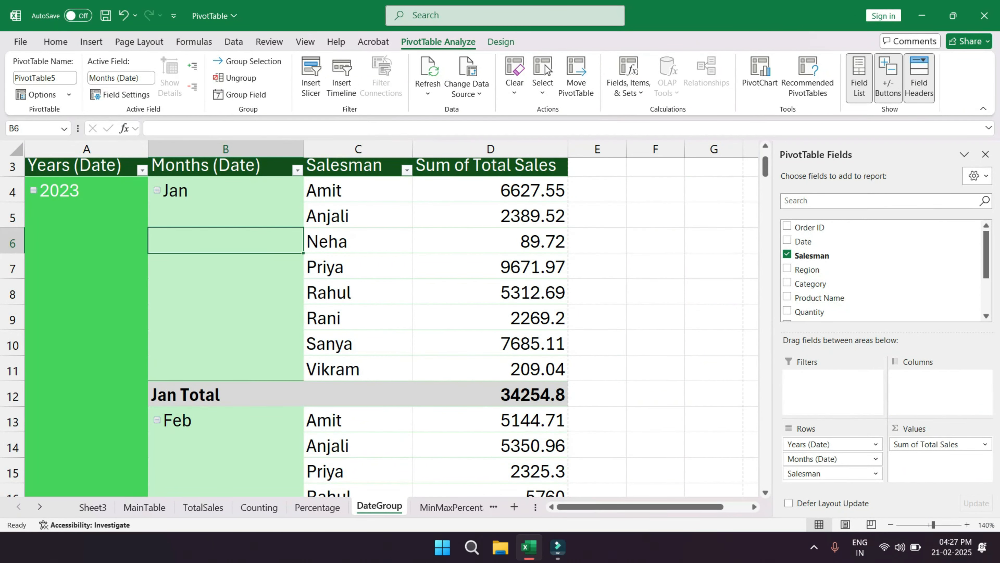
pyautogui.hotkey('ctrl', 'p')
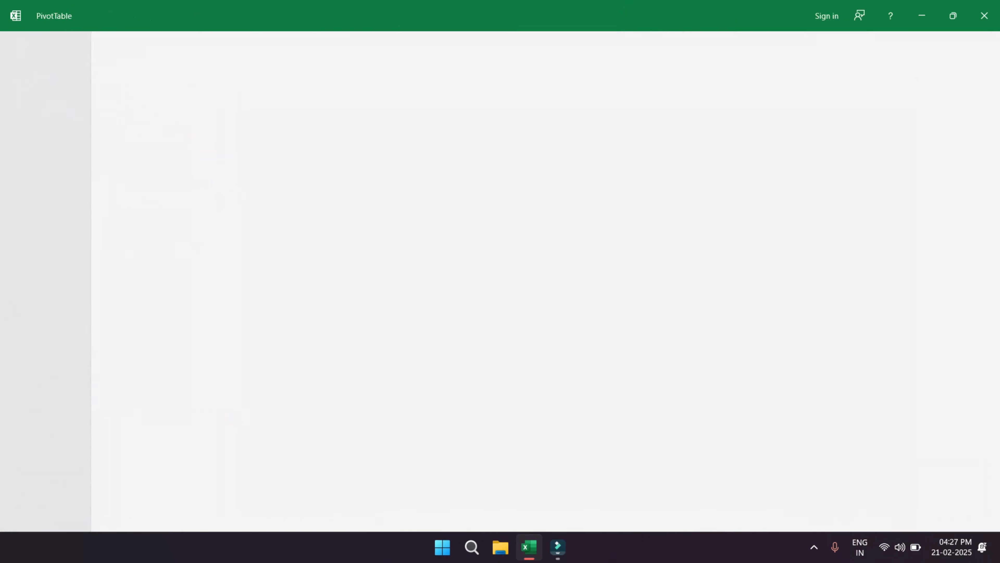
pyautogui.press('Escape')
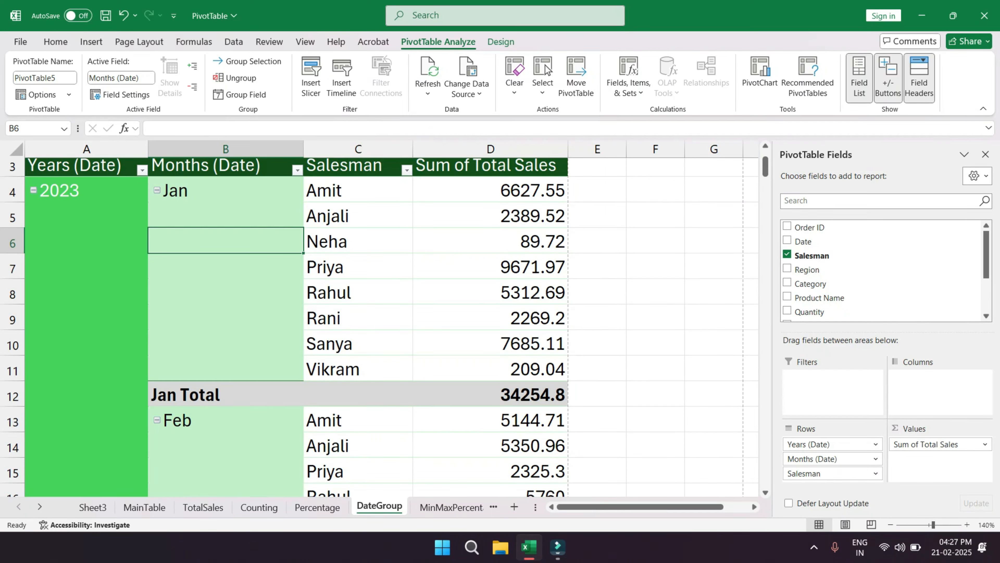
# - Collapse the entire Months (Date) field, check the print preview for expand/collapse buttons, and return to the sheet
pyautogui.rightClick(209, 203)
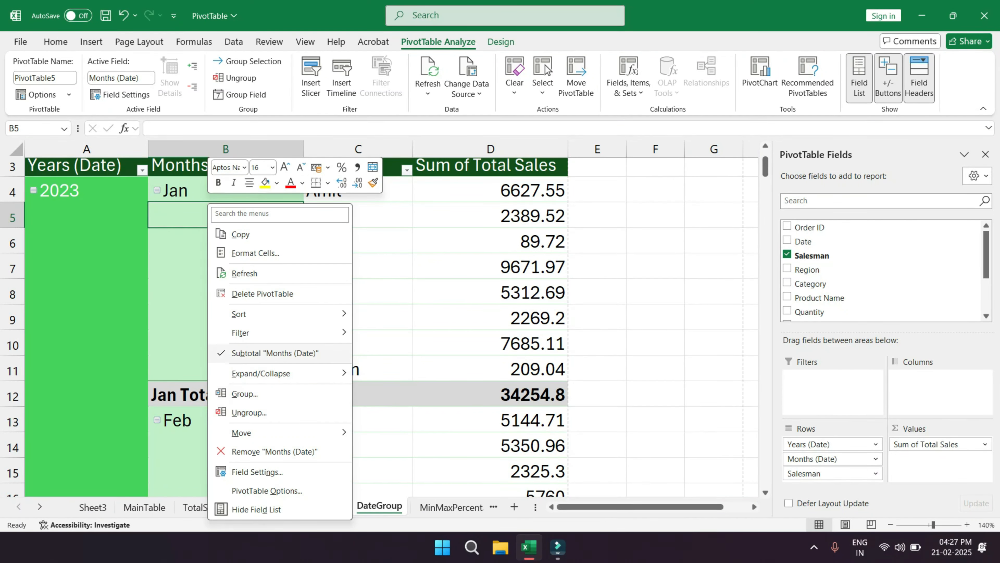
pyautogui.moveTo(283, 373)
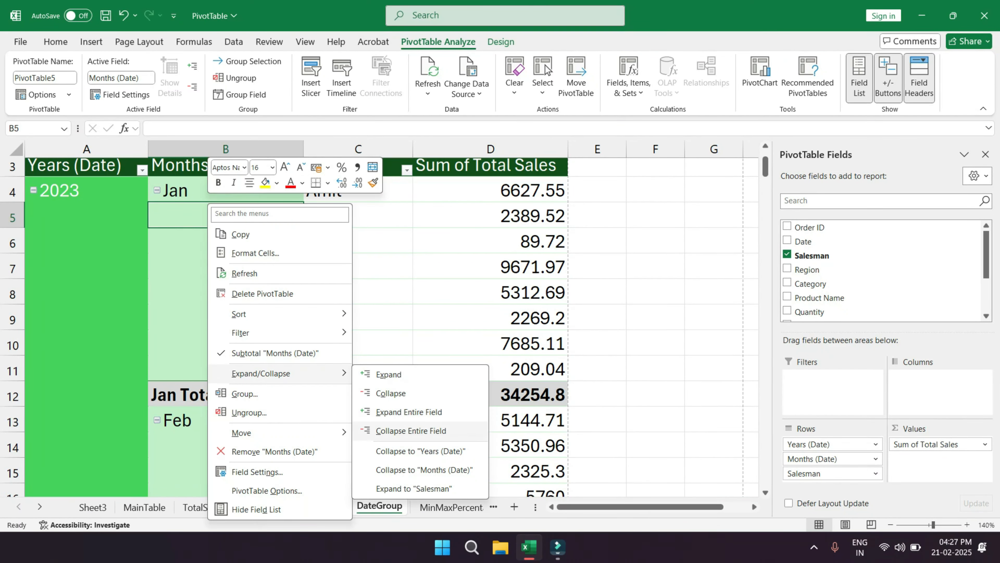
pyautogui.click(411, 431)
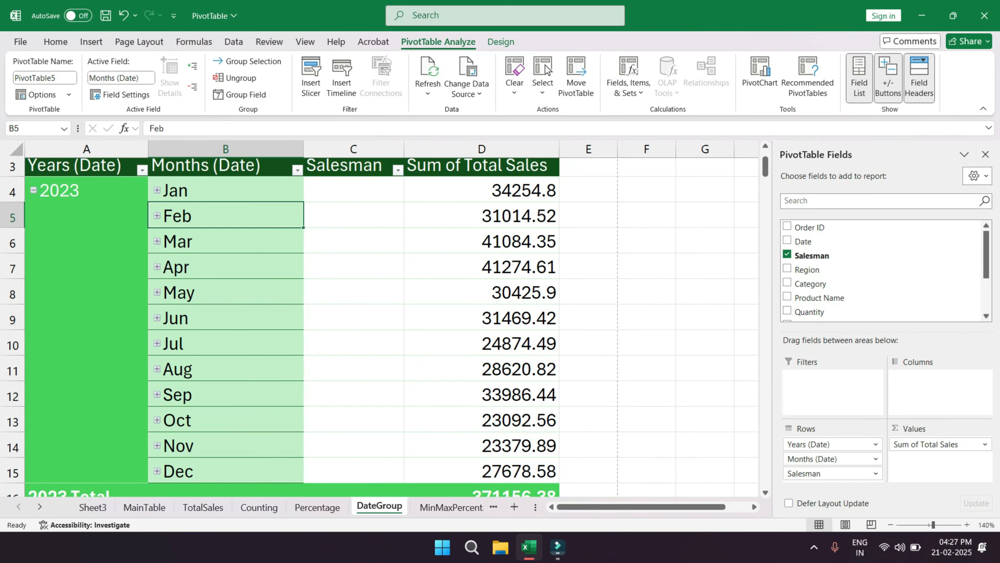
pyautogui.click(226, 318)
pyautogui.hotkey('ctrl', 'p')
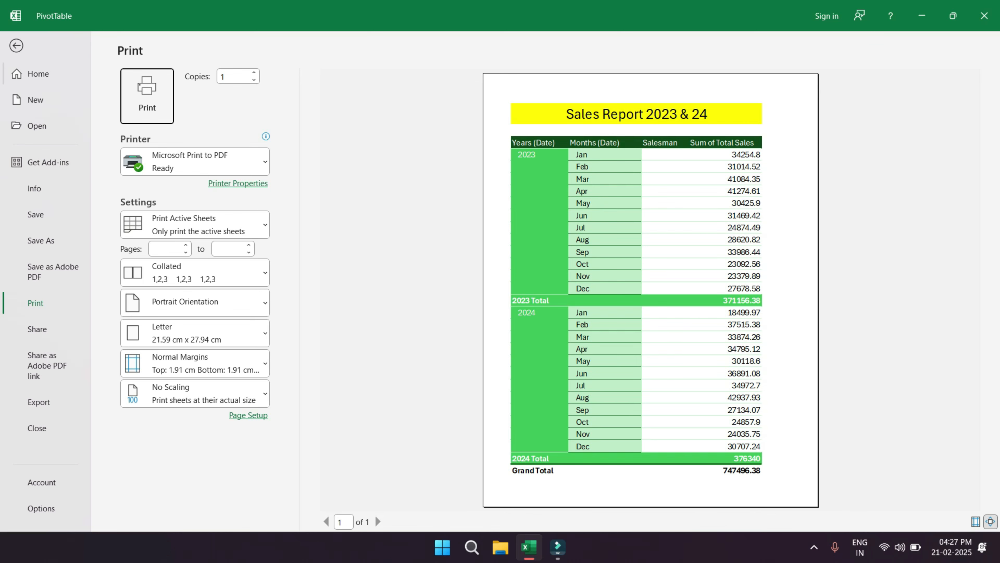
pyautogui.press('Escape')
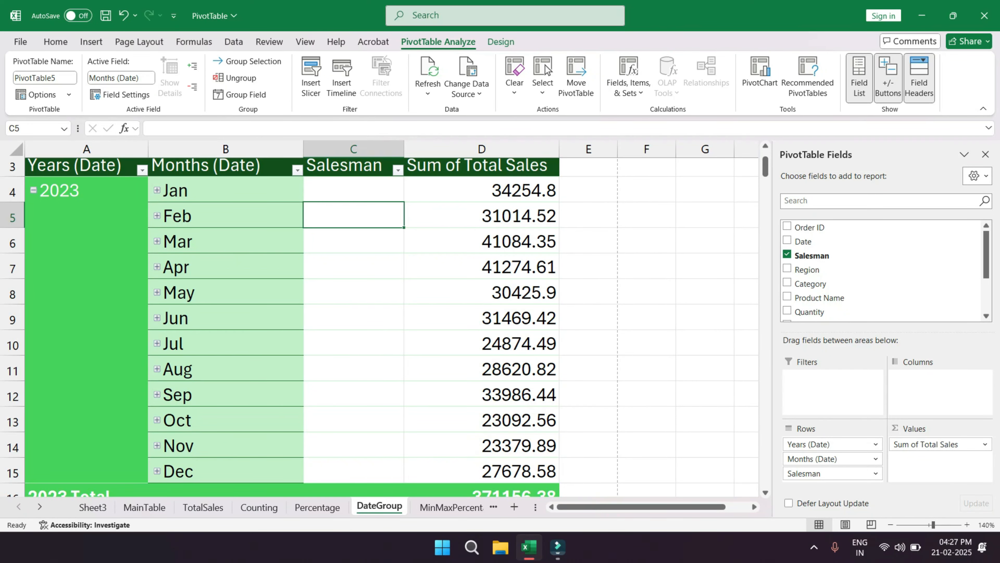
# - Enable "Print expand/collapse buttons when displayed on PivotTable" in the PivotTable's printing options and apply the change
pyautogui.click(225, 231)
pyautogui.rightClick(205, 213)
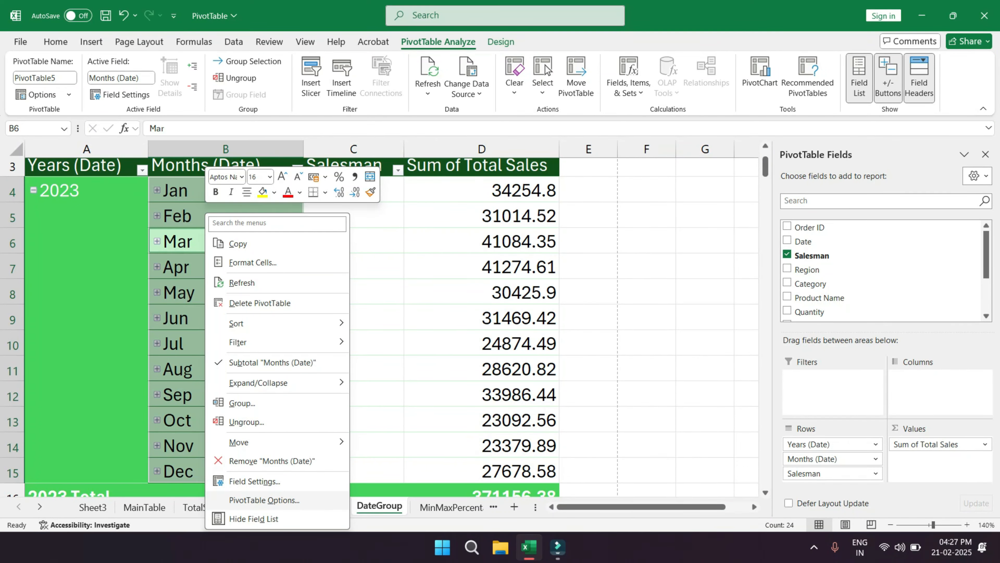
pyautogui.click(264, 500)
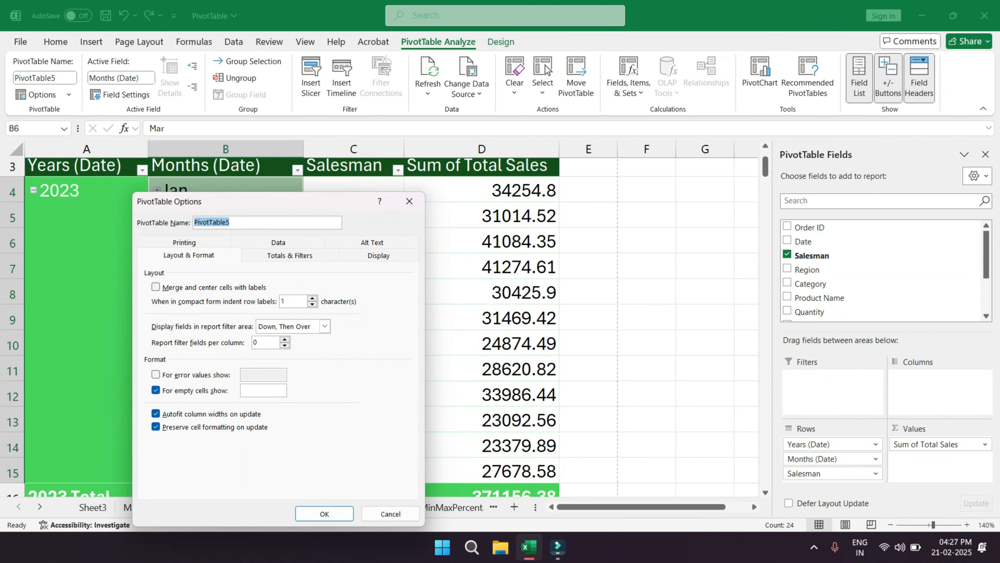
pyautogui.click(184, 242)
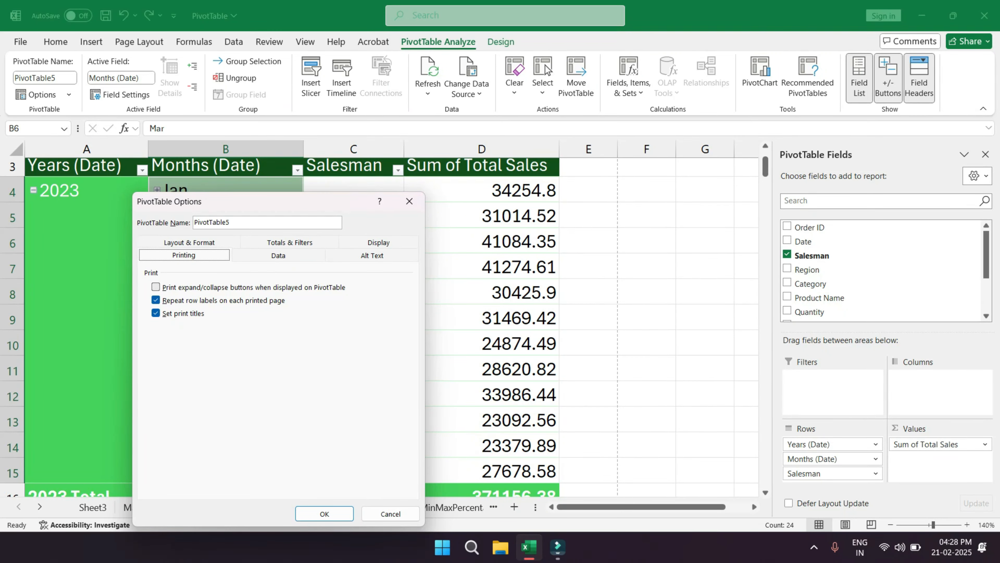
pyautogui.click(155, 287)
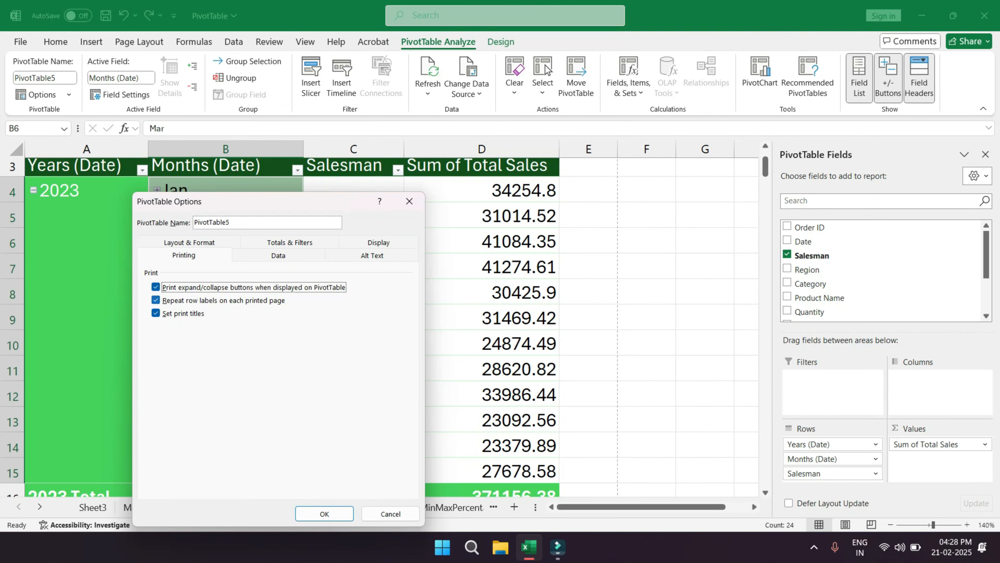
pyautogui.click(324, 514)
# - Preview the printout to check the expand/collapse buttons beside the years and months, then return to the sheet
pyautogui.click(152, 293)
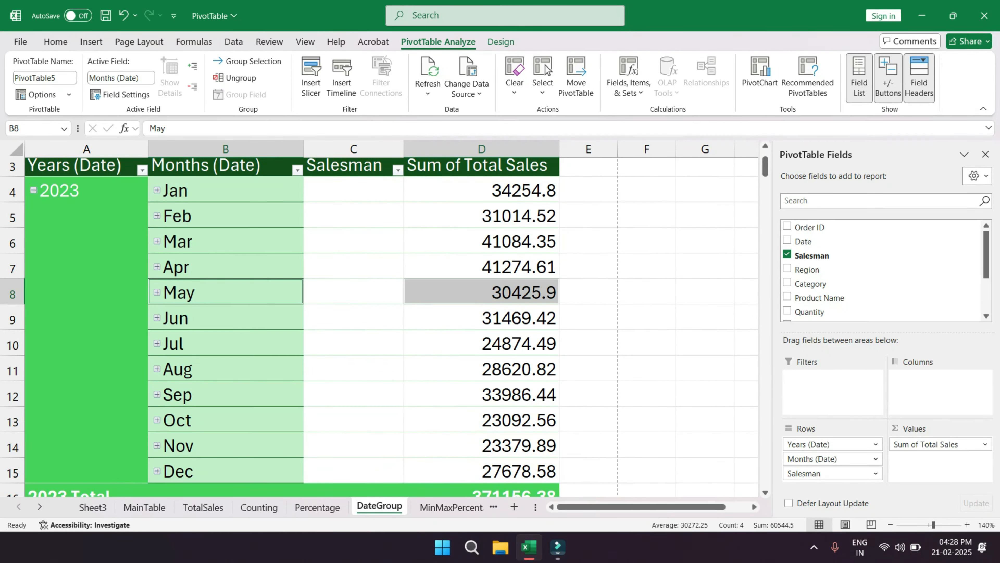
pyautogui.hotkey('ctrl', 'p')
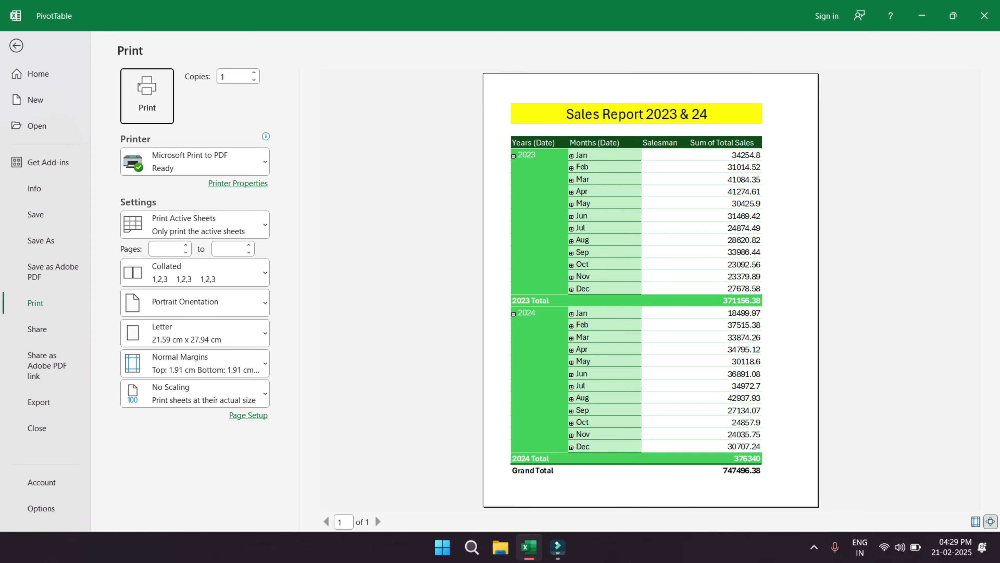
pyautogui.press('Escape')
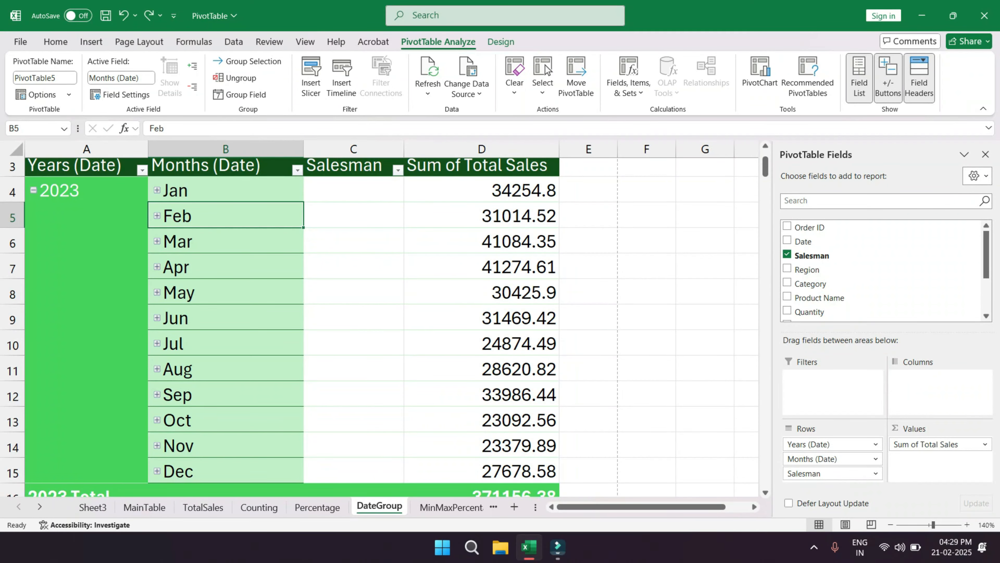
# - Collapse the PivotTable to the Years (Date) level, select the two year rows, and check their buttons in the print preview
pyautogui.rightClick(189, 212)
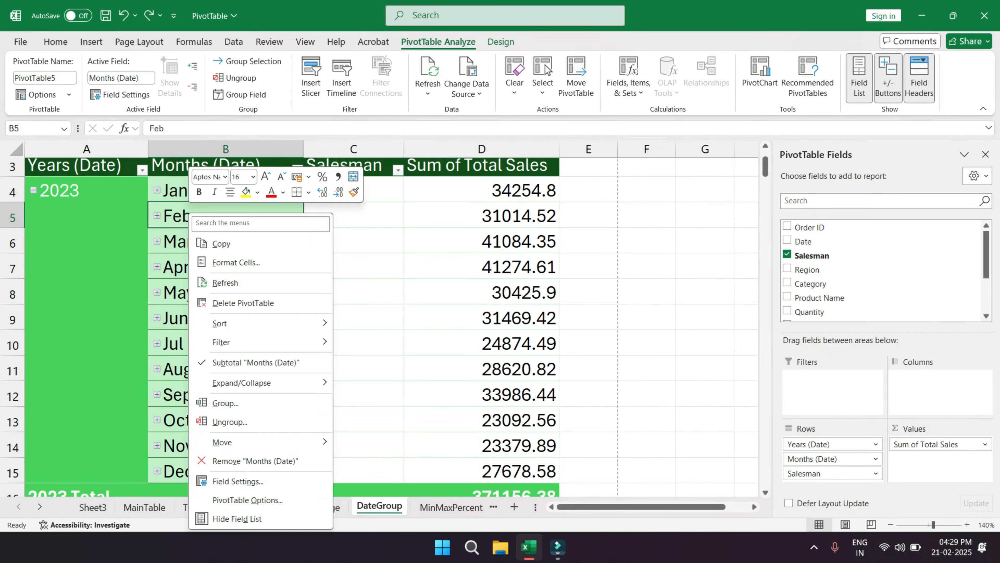
pyautogui.moveTo(242, 382)
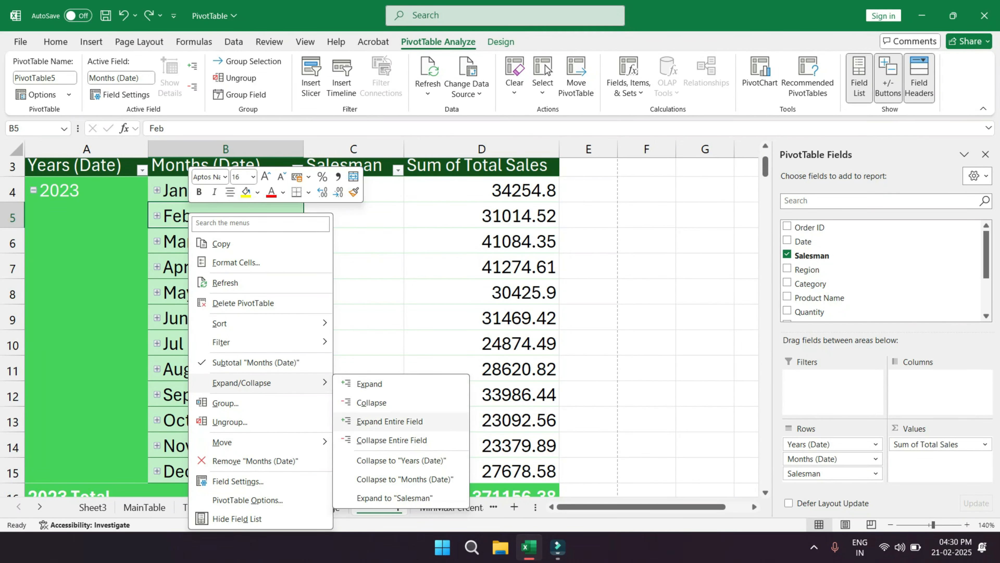
pyautogui.click(392, 439)
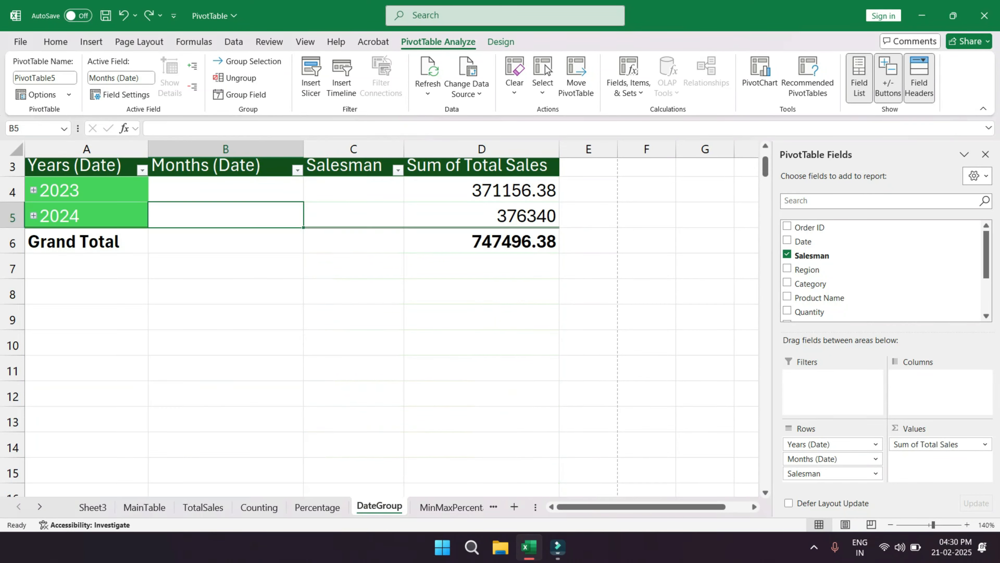
pyautogui.click(225, 317)
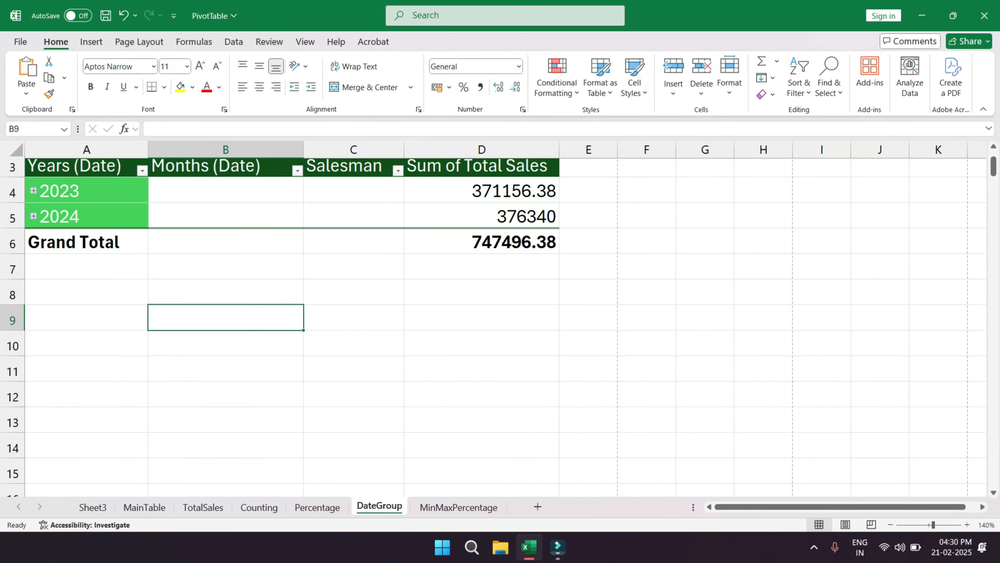
pyautogui.moveTo(90, 192); pyautogui.dragTo(353, 216)
pyautogui.hotkey('ctrl', 'p')
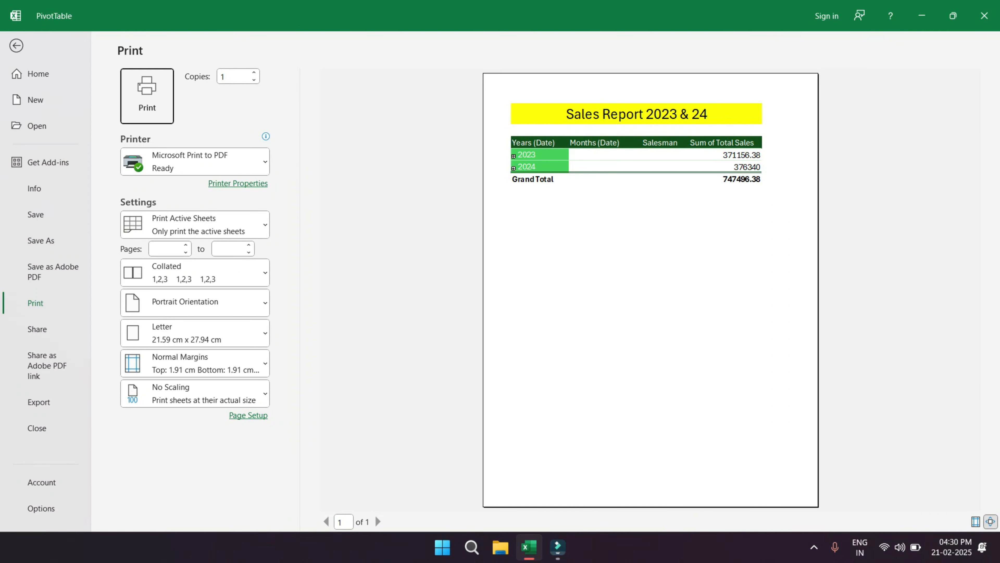
pyautogui.press('Escape')
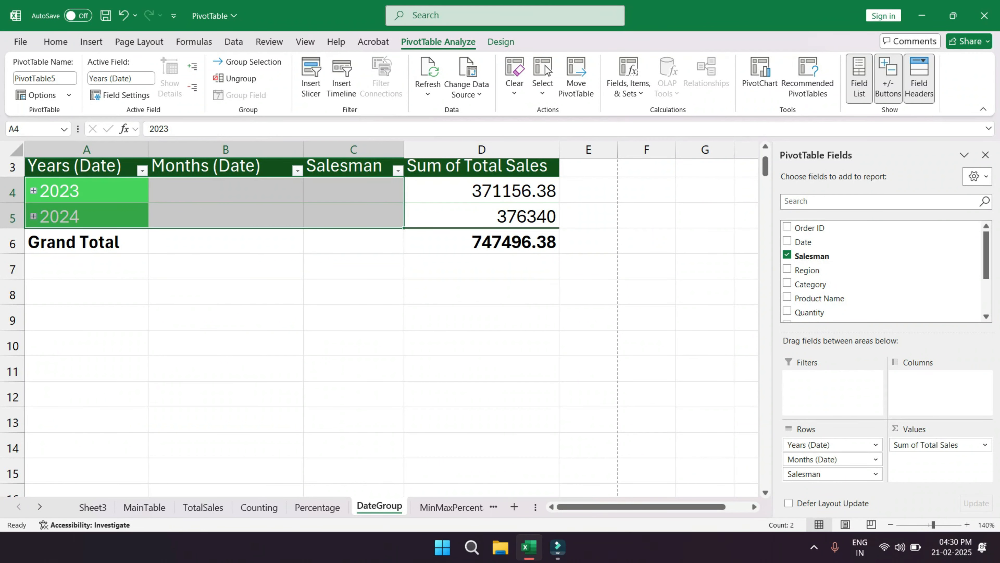
# - Expand the entire Years (Date) field of the PivotTable
pyautogui.rightClick(239, 212)
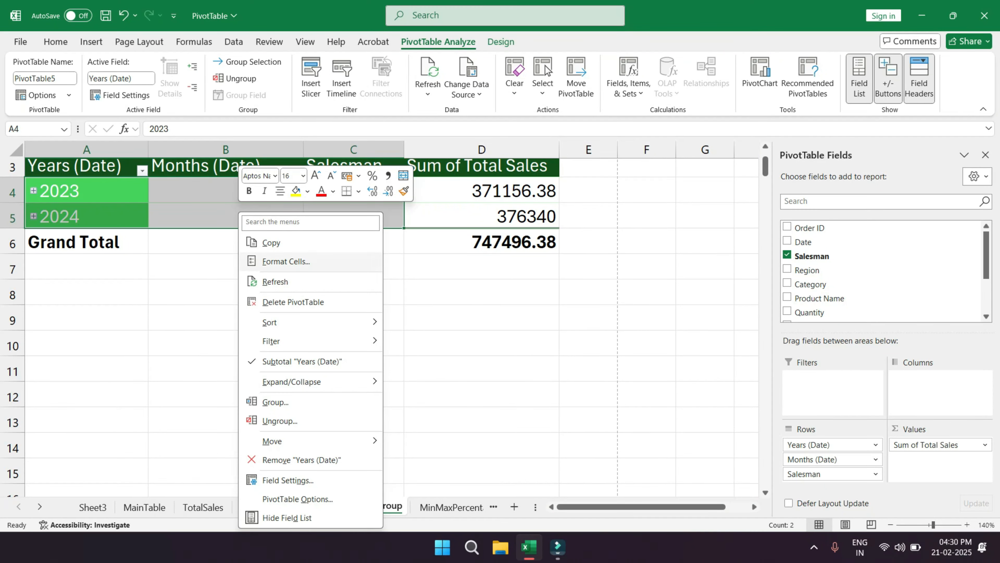
pyautogui.click(189, 213)
pyautogui.rightClick(190, 212)
pyautogui.moveTo(244, 380)
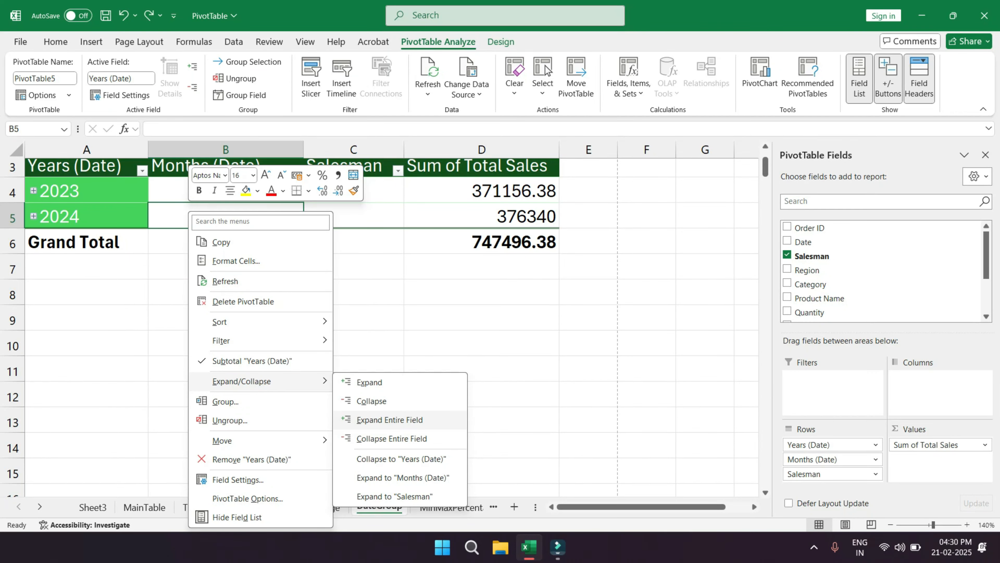
pyautogui.click(389, 419)
# - Expand the entire Months (Date) field down to the salesmen and select January 2023's first salesman cell
pyautogui.rightClick(212, 213)
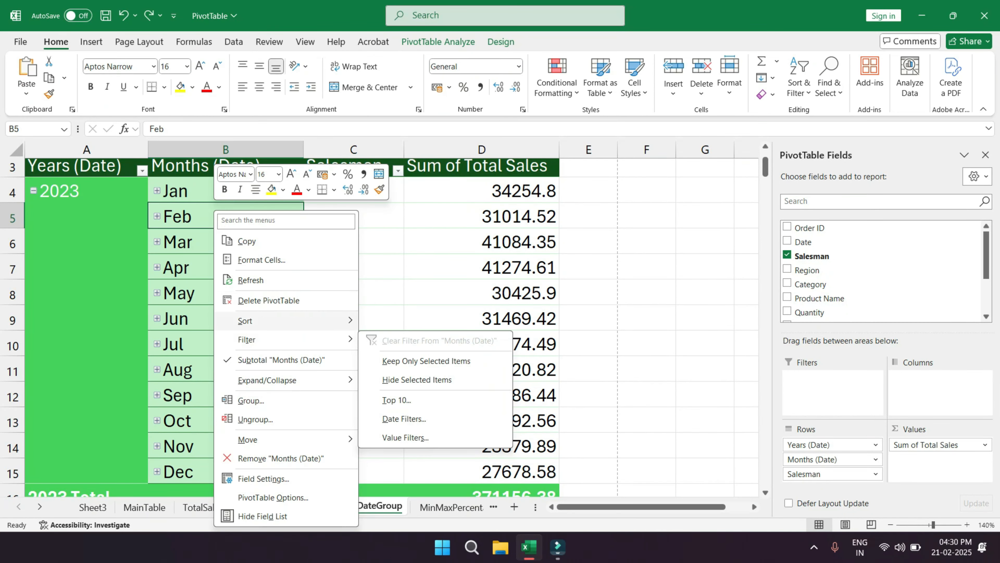
pyautogui.click(187, 214)
pyautogui.rightClick(187, 213)
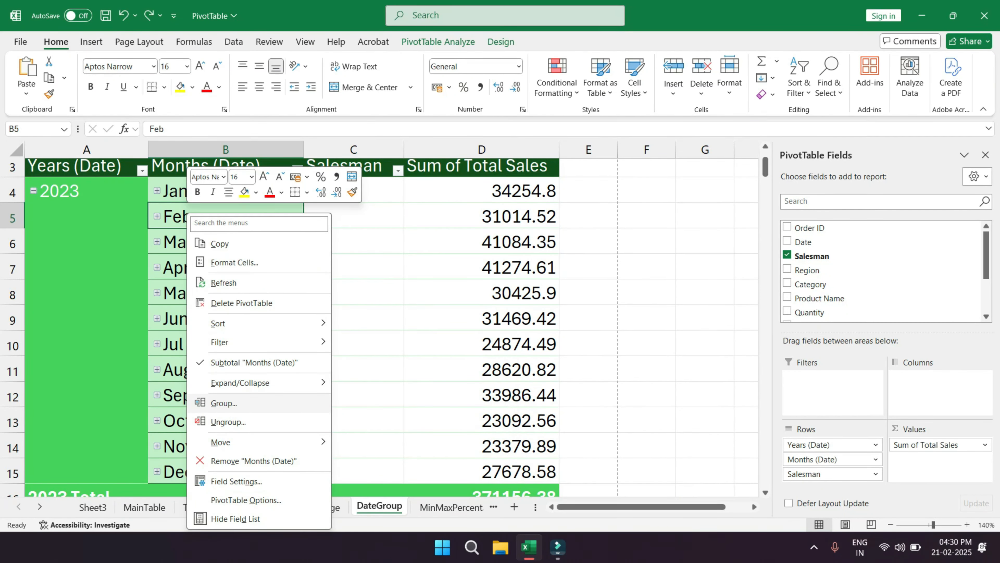
pyautogui.moveTo(256, 382)
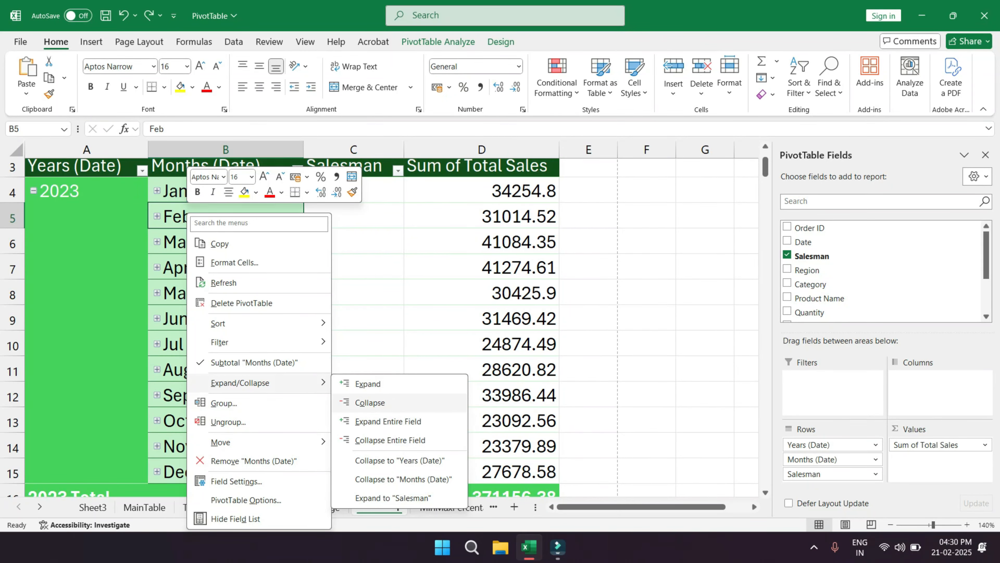
pyautogui.click(388, 421)
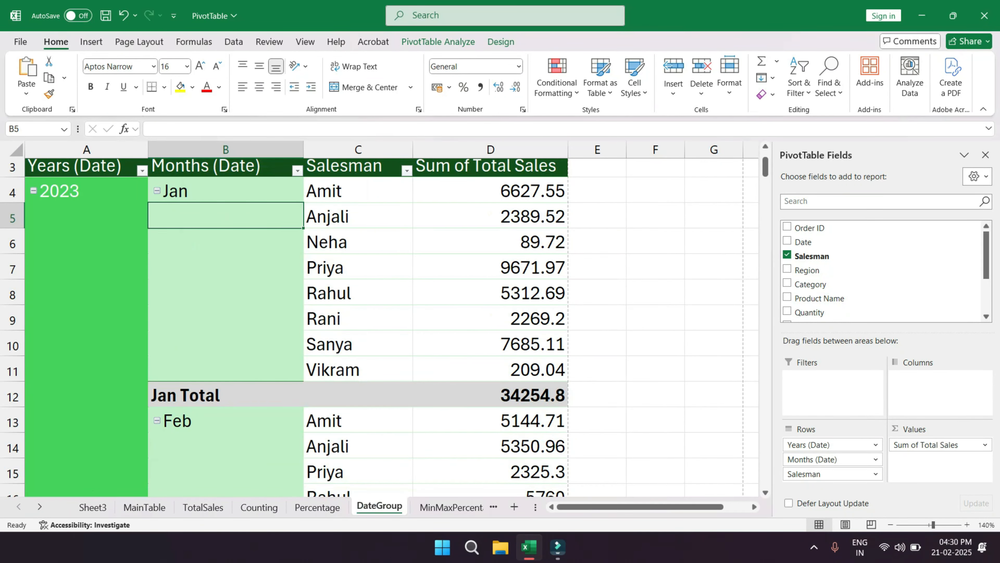
pyautogui.click(354, 191)
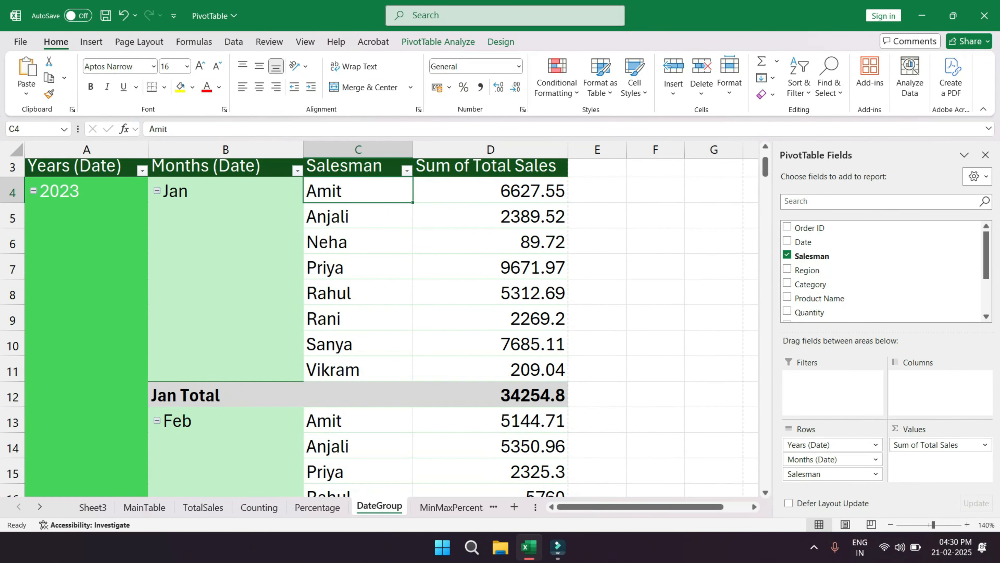
# - Check the first two pages of the expanded tabular PivotTable in the print preview, and return to the sheet
pyautogui.hotkey('ctrl', 'p')
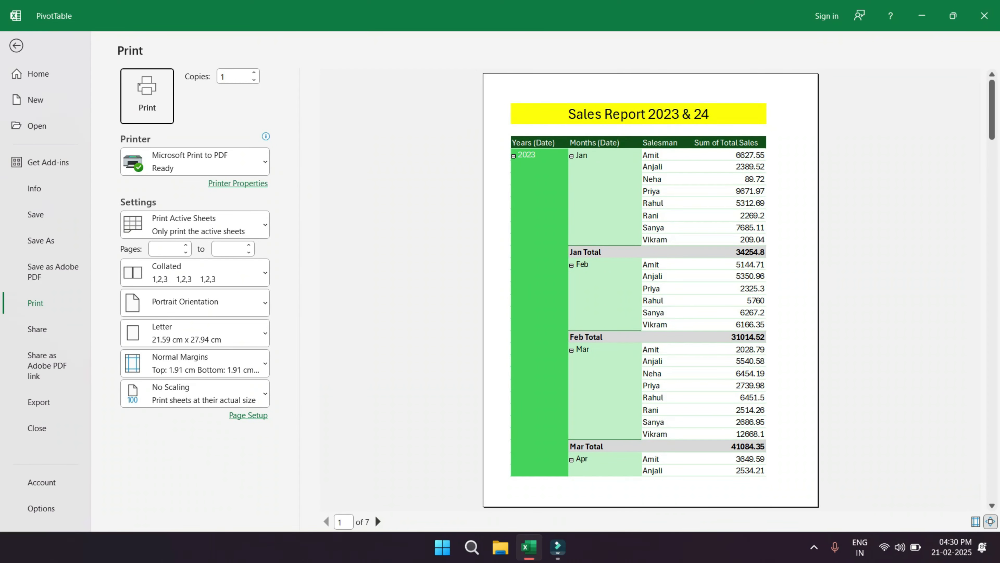
pyautogui.click(378, 521)
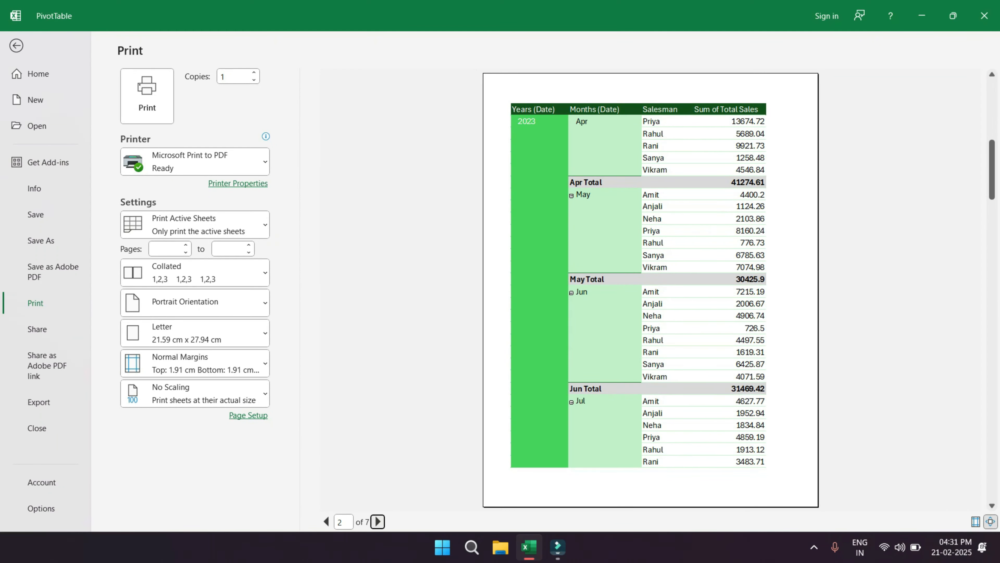
pyautogui.press('Escape')
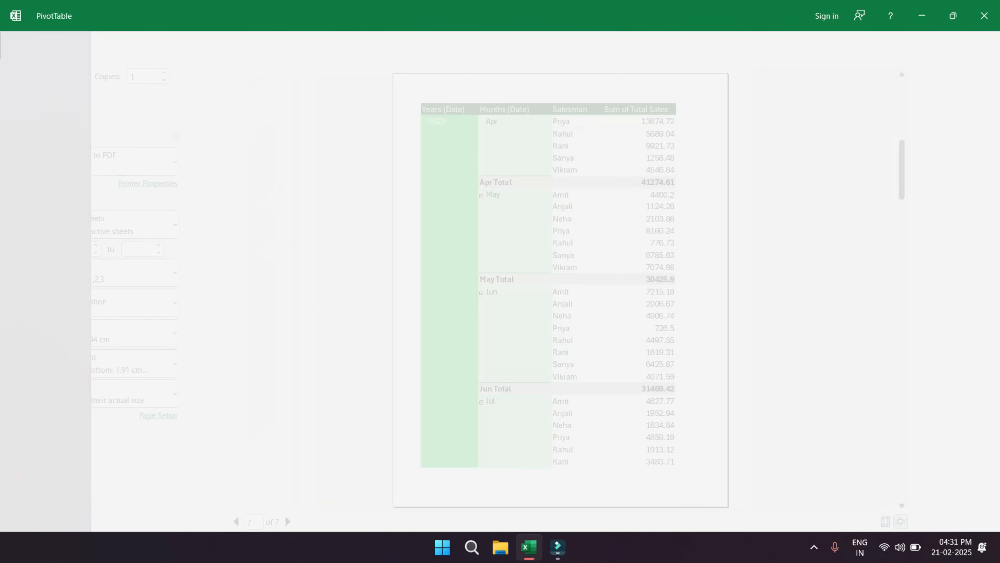
# - Change the PivotTable's report layout to Compact Form
pyautogui.click(225, 215)
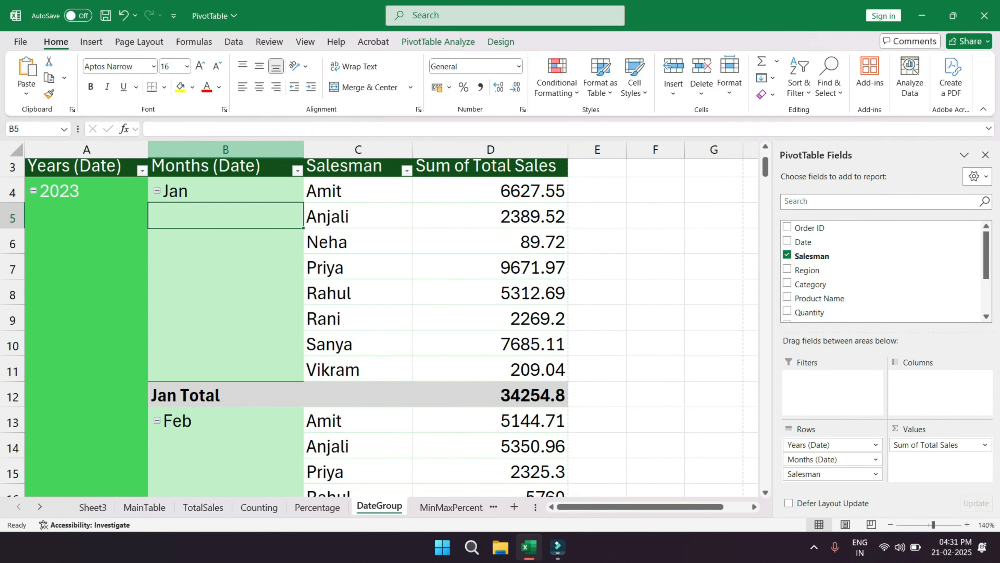
pyautogui.click(358, 241)
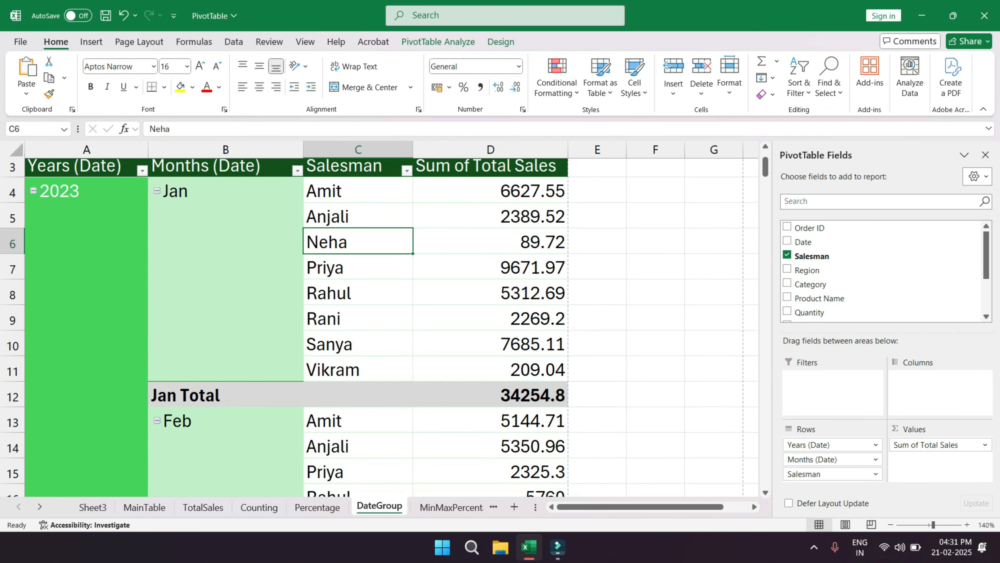
pyautogui.click(501, 41)
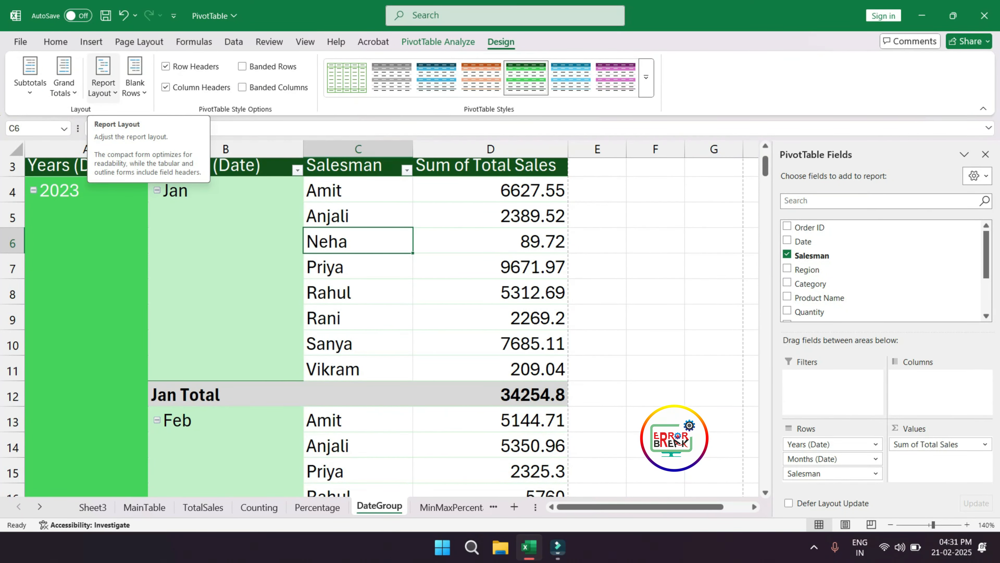
pyautogui.click(103, 79)
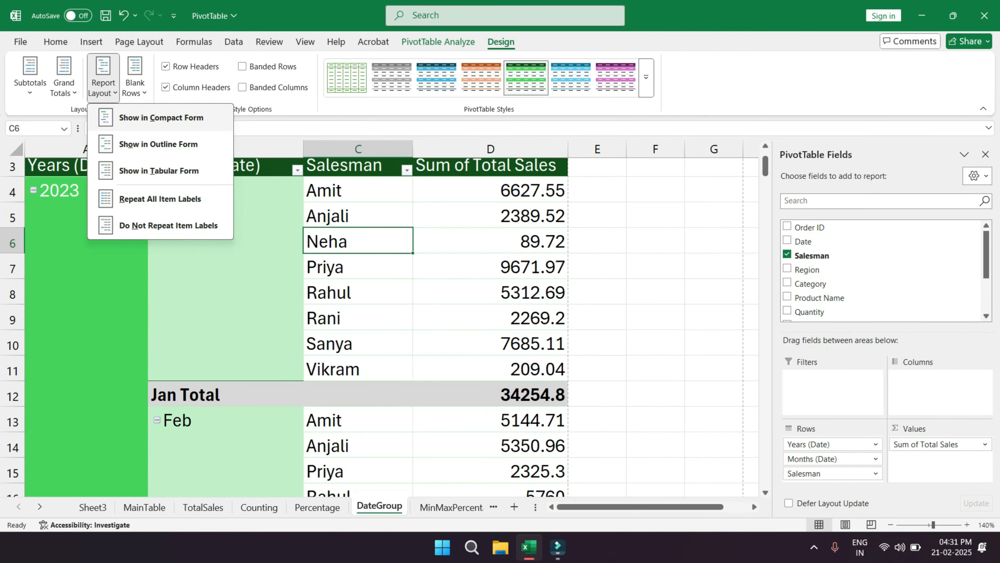
pyautogui.click(161, 117)
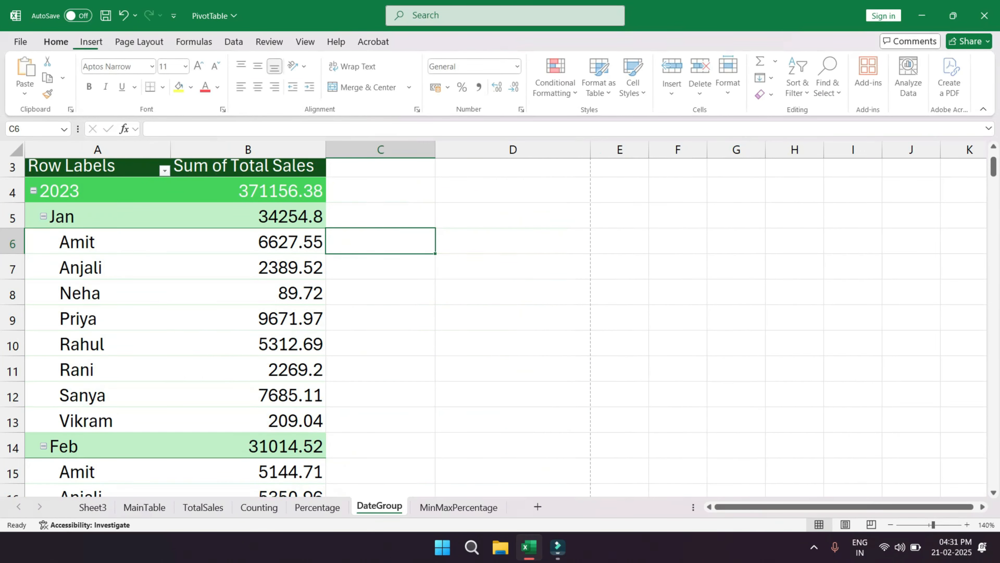
# - Select the 2023 cell, check the compact layout's first two pages in the print preview, and return to the sheet
pyautogui.click(97, 191)
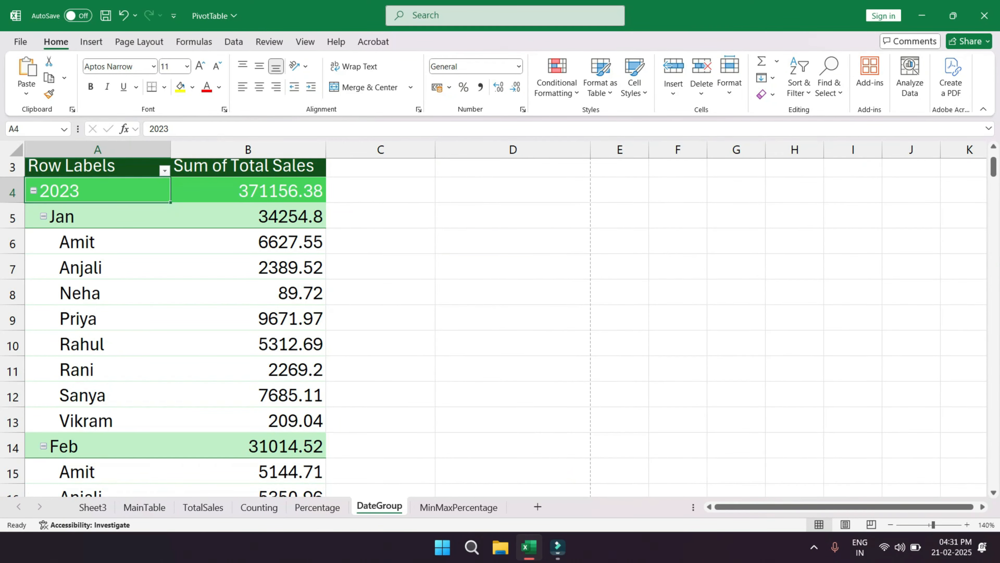
pyautogui.hotkey('ctrl', 'p')
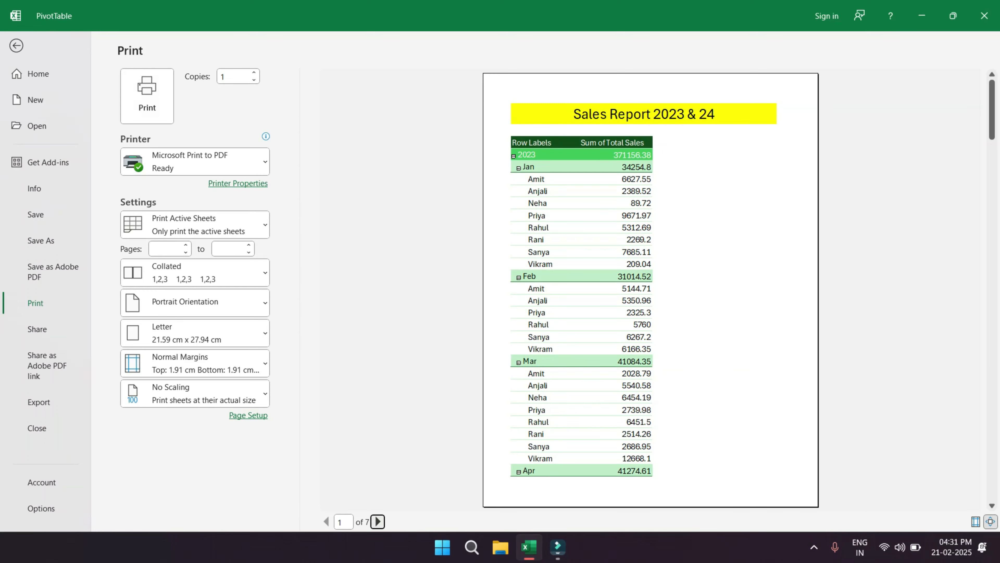
pyautogui.click(377, 521)
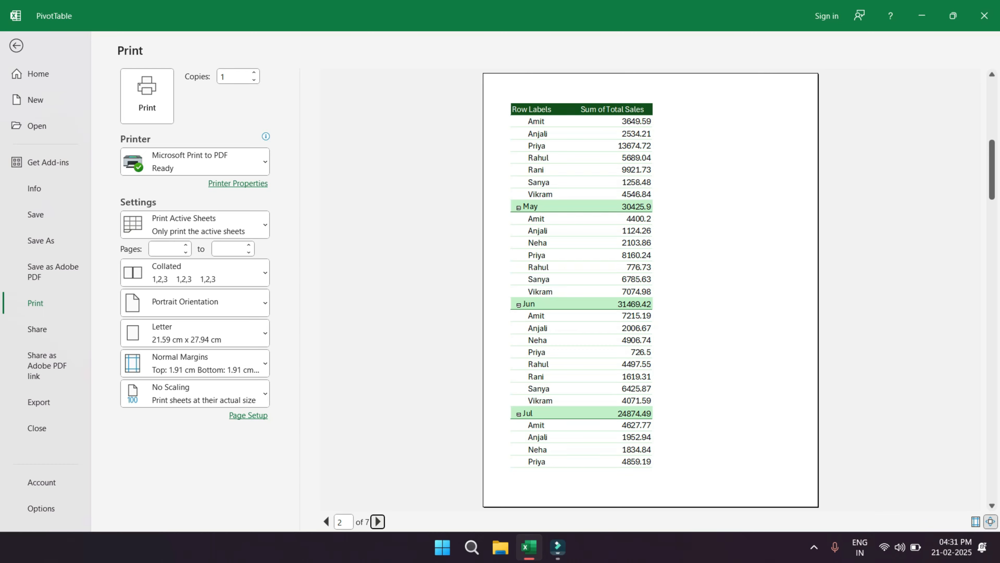
pyautogui.press('Escape')
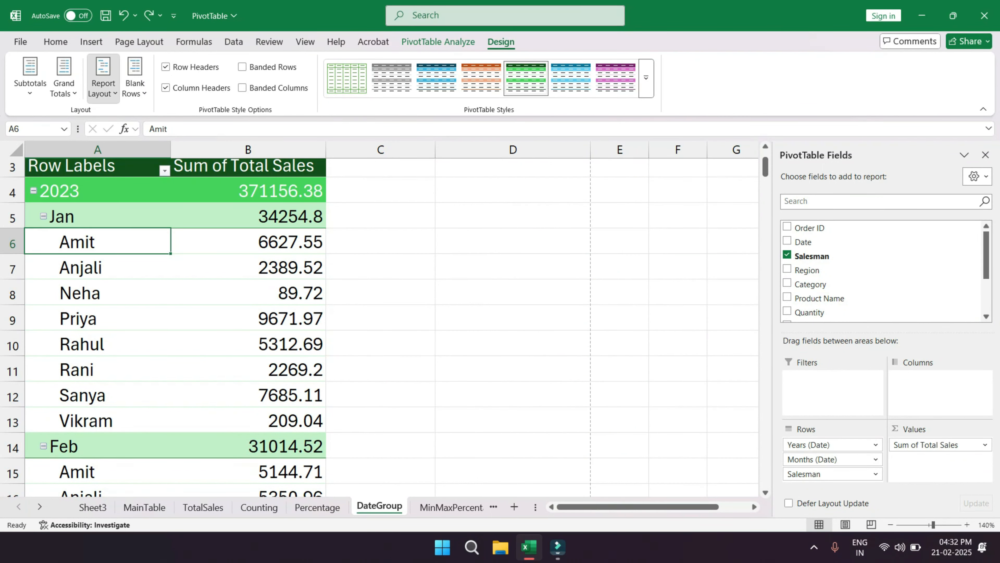
# - Switch the PivotTable's report layout back to Tabular Form and select the 2023 cell
pyautogui.click(103, 81)
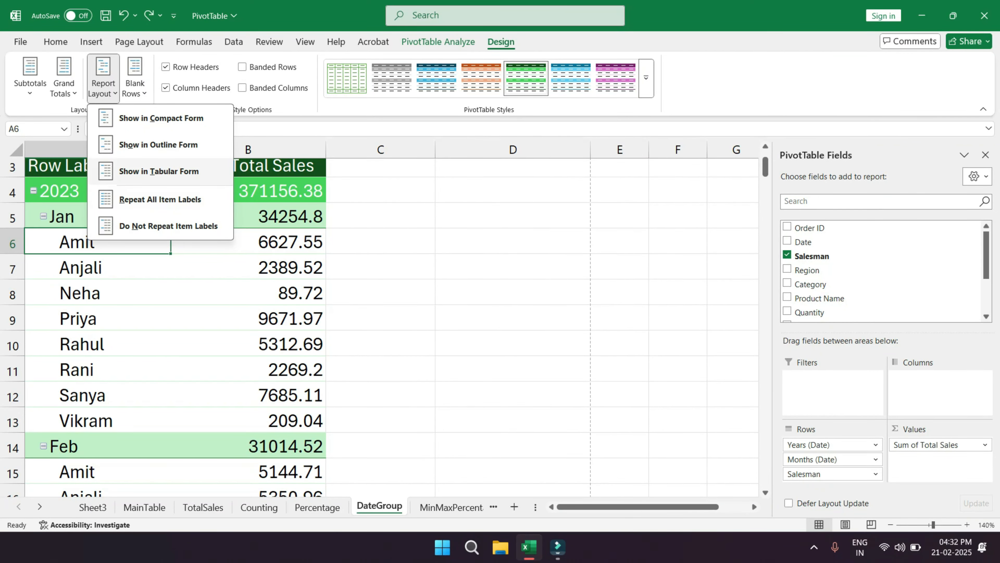
pyautogui.click(158, 171)
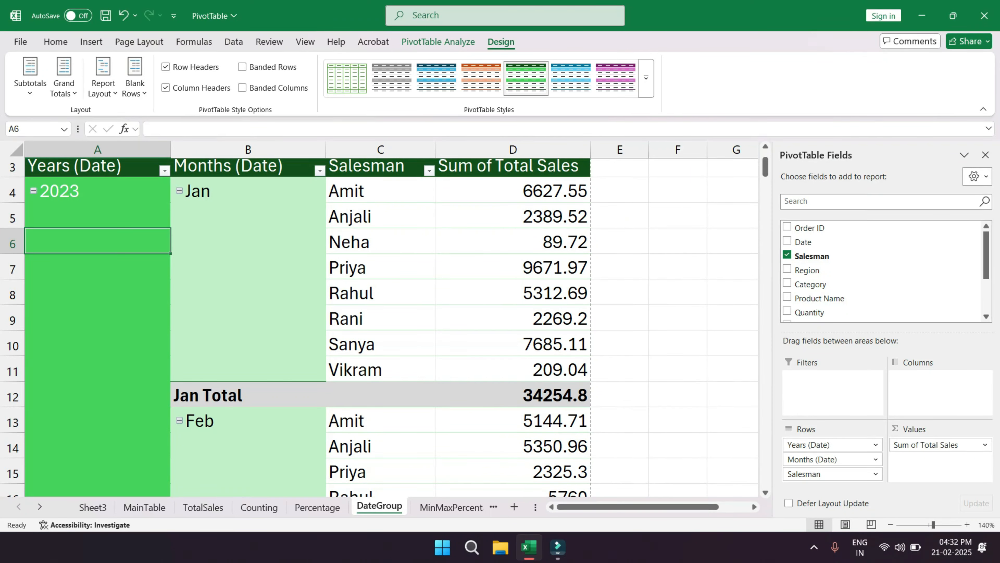
pyautogui.click(97, 189)
# - Page through the tabular PivotTable's print preview to the last page, checking the repeated year and month labels, and return to the sheet
pyautogui.hotkey('ctrl', 'p')
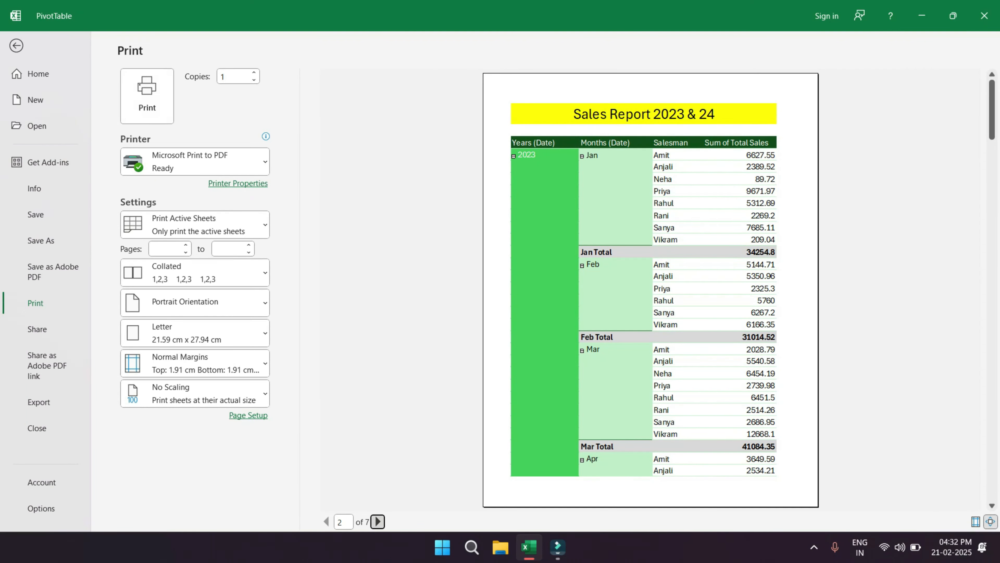
pyautogui.click(378, 521)
pyautogui.click(377, 521)
pyautogui.click(377, 521)
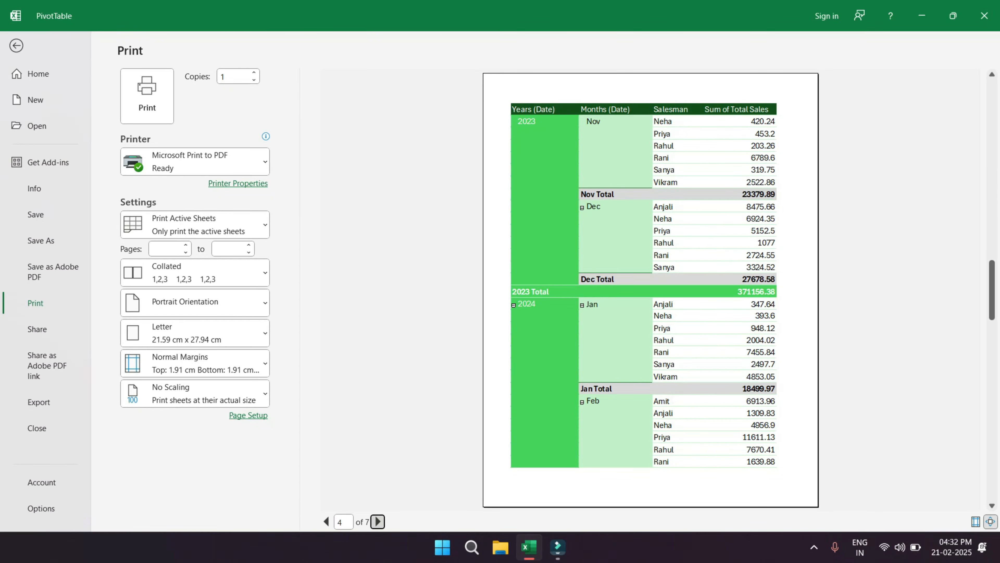
pyautogui.click(377, 521)
pyautogui.click(377, 521)
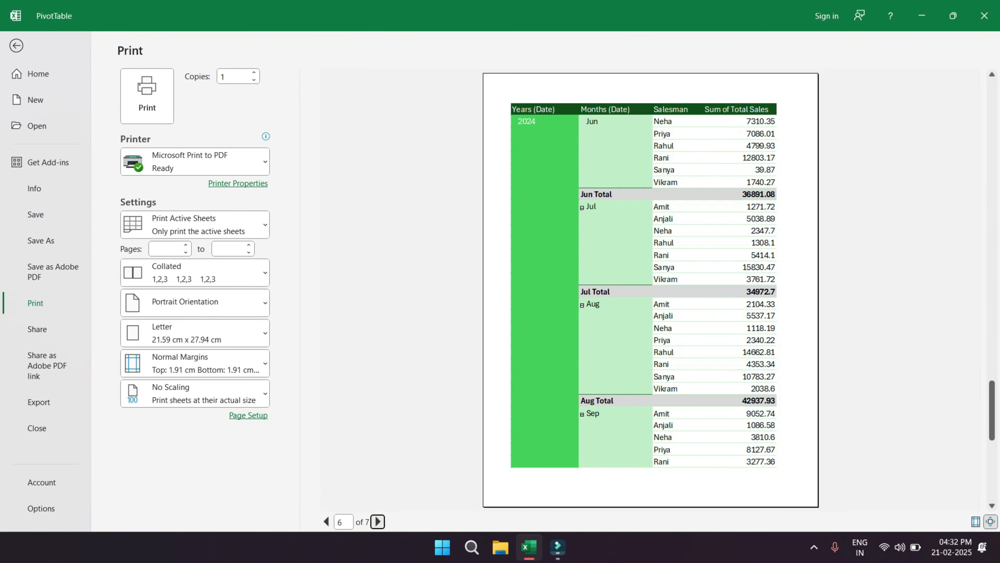
pyautogui.click(378, 521)
pyautogui.press('Escape')
# - Open the PivotTable Options dialog from a Months (Date) cell and move it higher over the sheet
pyautogui.rightClick(193, 237)
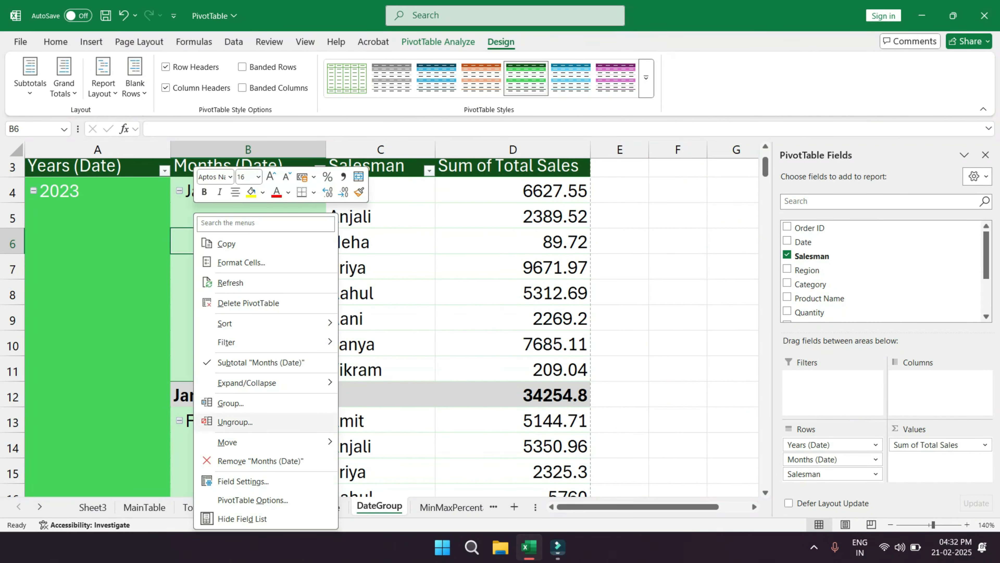
pyautogui.click(253, 500)
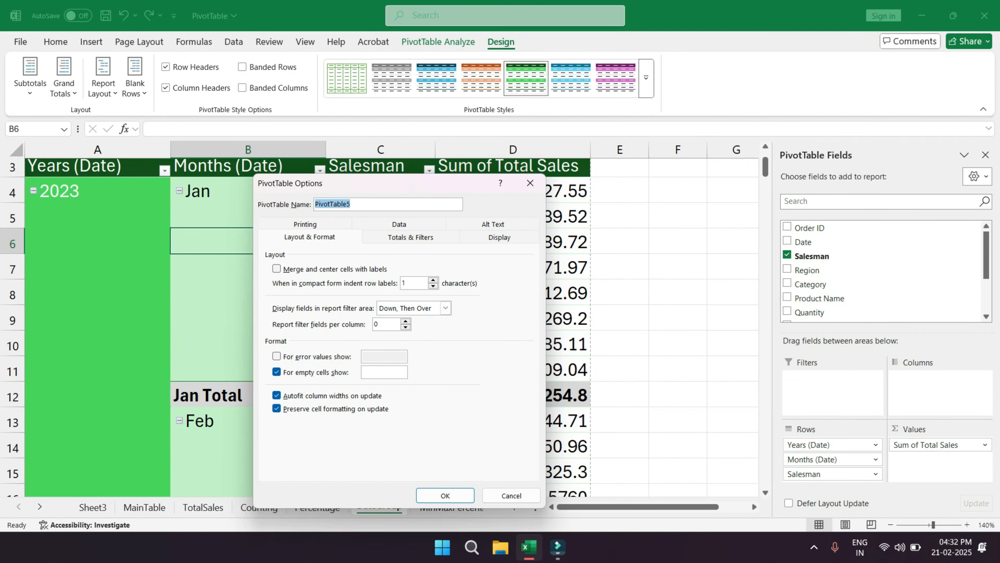
pyautogui.moveTo(394, 183); pyautogui.dragTo(376, 152)
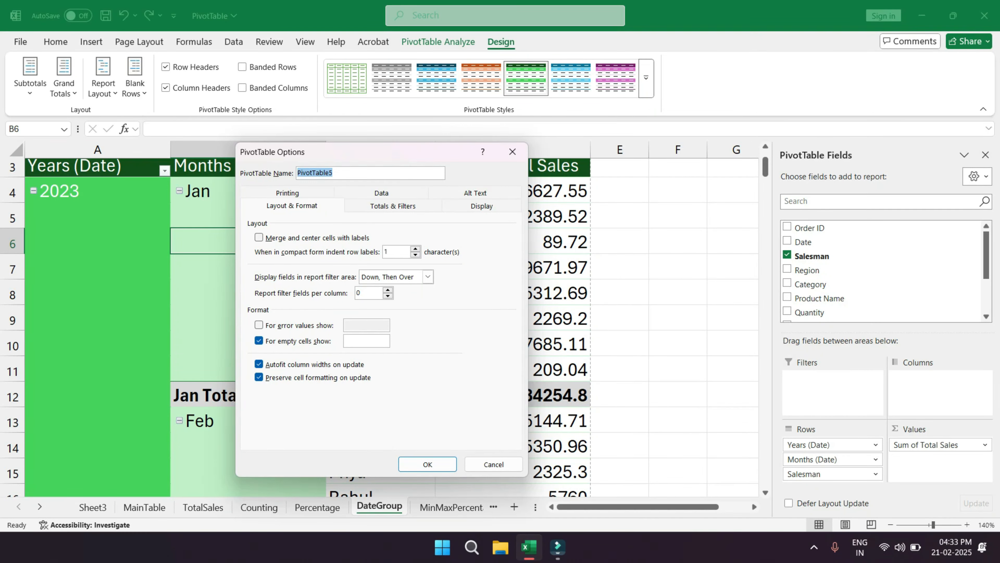
pyautogui.moveTo(329, 149); pyautogui.dragTo(372, 131)
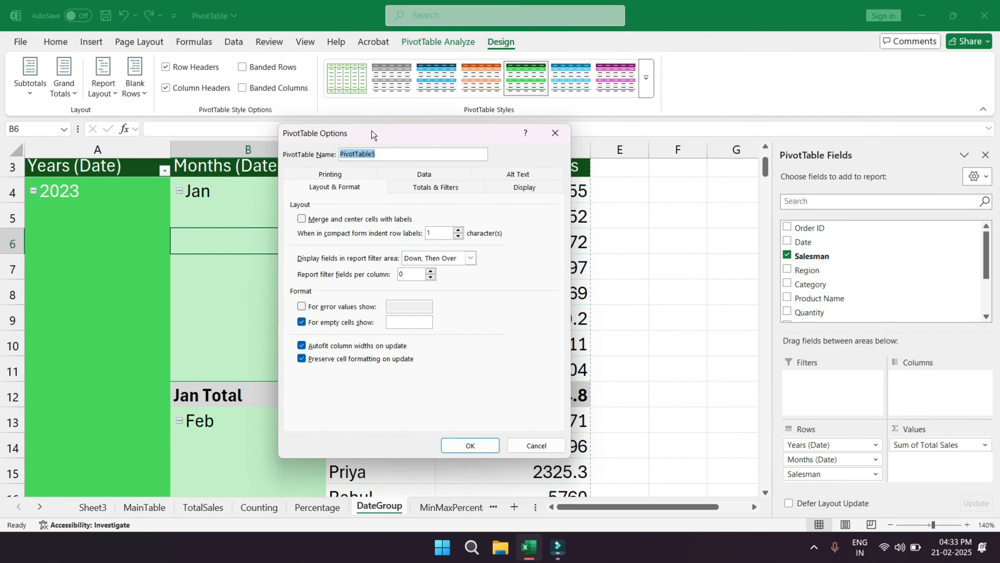